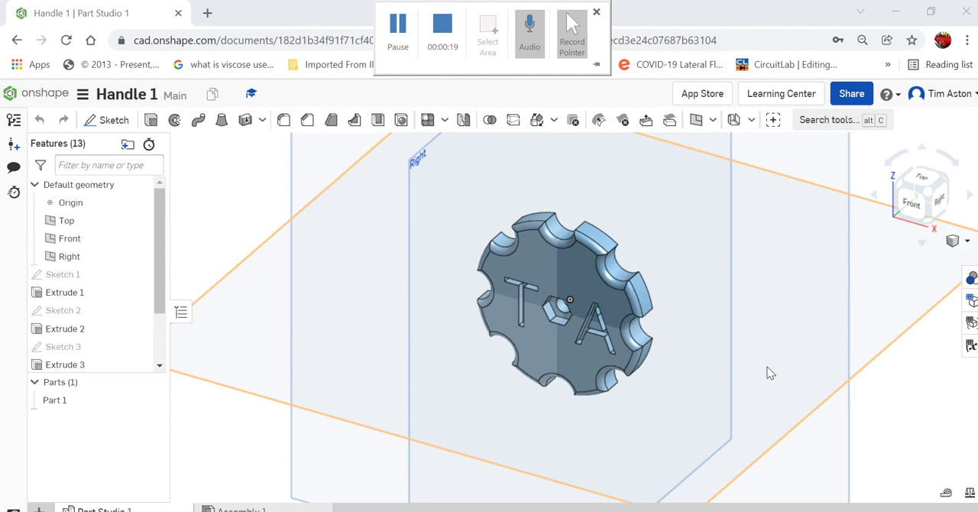
Create a new document named "3D Printed Handle" from the documents list.
{"action": "right_click_drag", "start_coordinate": [766, 372], "coordinate": [762, 352]}
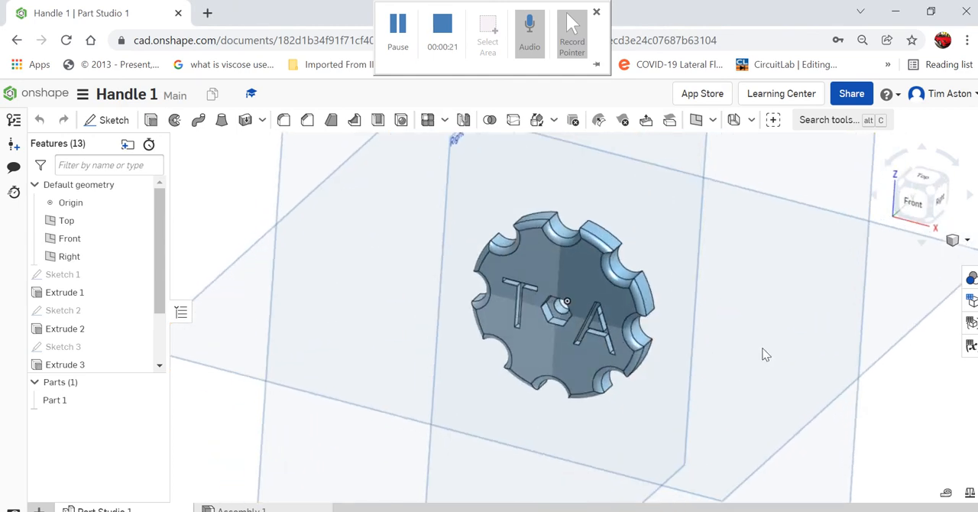
{"action": "left_click", "coordinate": [47, 93]}
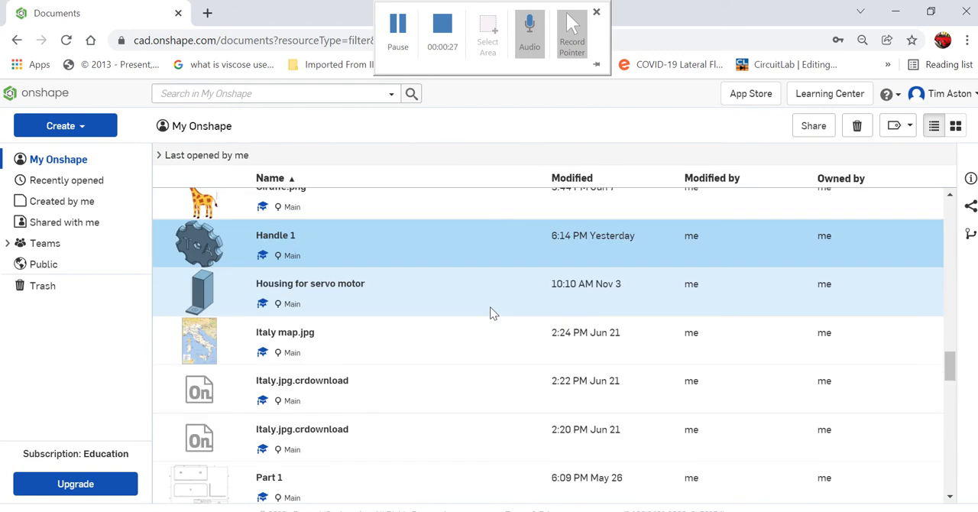
{"action": "scroll", "coordinate": [490, 306], "scroll_direction": "up", "scroll_amount": 8}
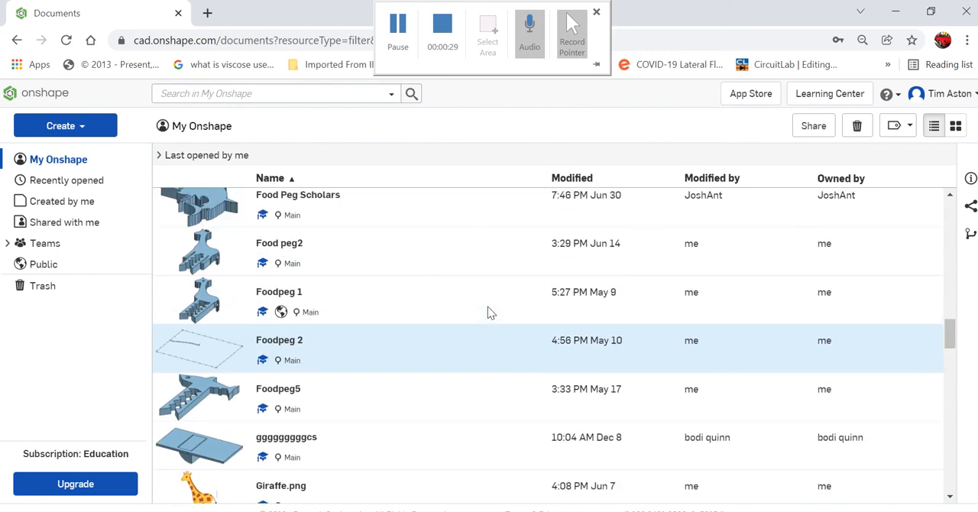
{"action": "scroll", "coordinate": [487, 307], "scroll_direction": "up", "scroll_amount": 8}
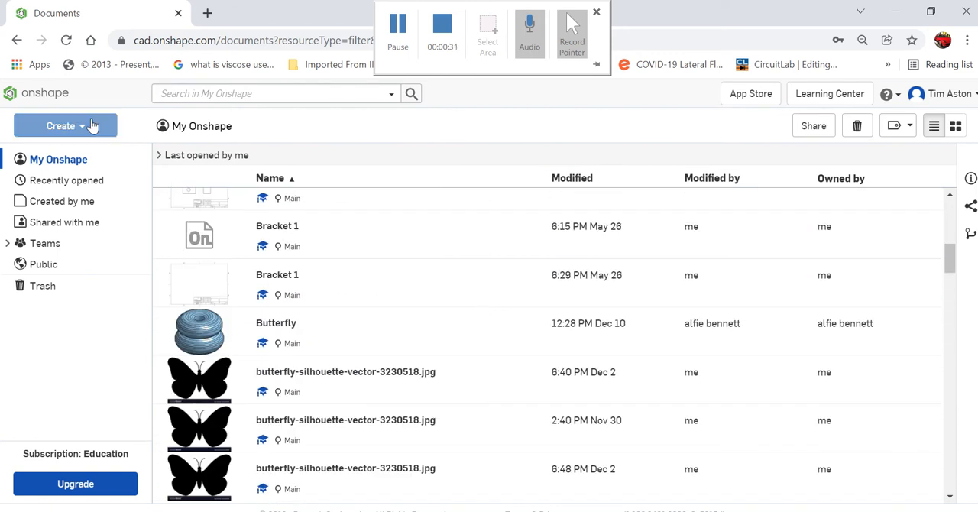
{"action": "left_click", "coordinate": [76, 127]}
{"action": "left_click", "coordinate": [66, 159]}
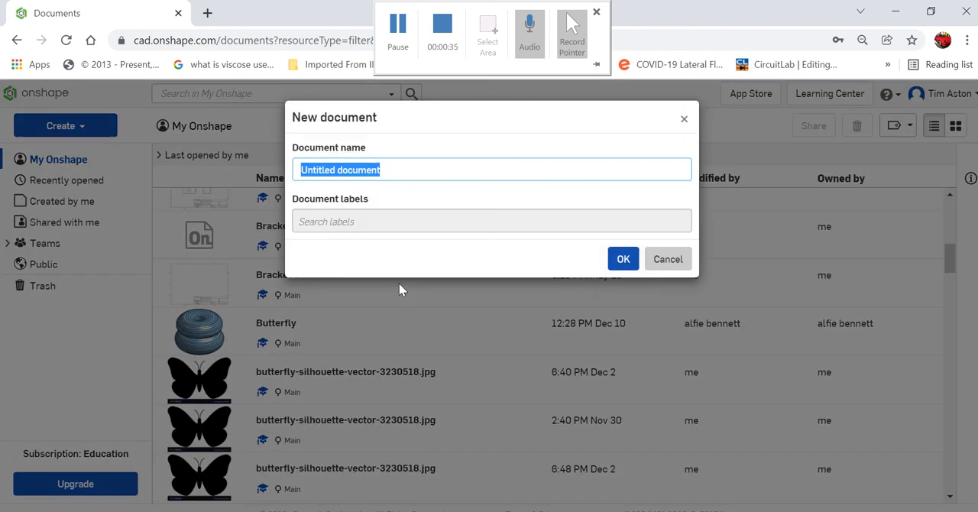
{"action": "type", "text": "3D"}
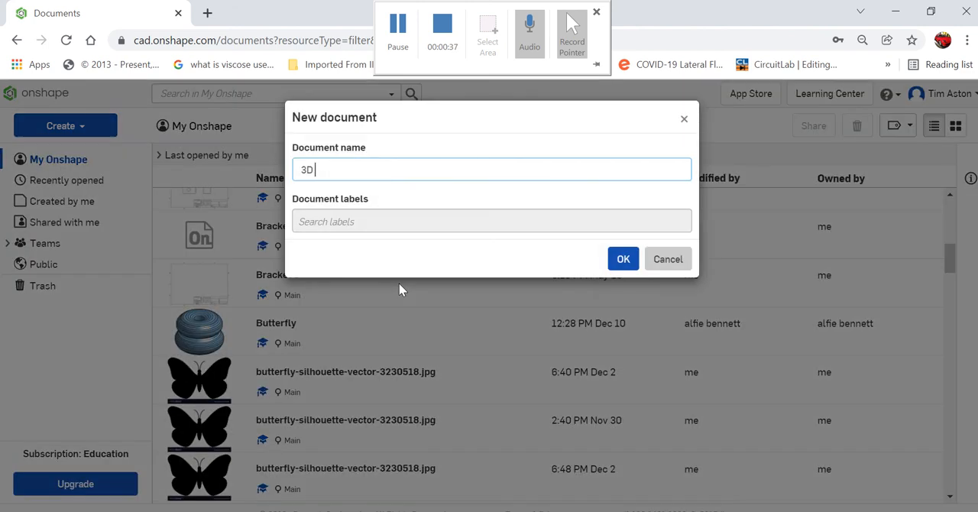
{"action": "type", "text": " Printed Handle"}
{"action": "key", "text": "Return"}
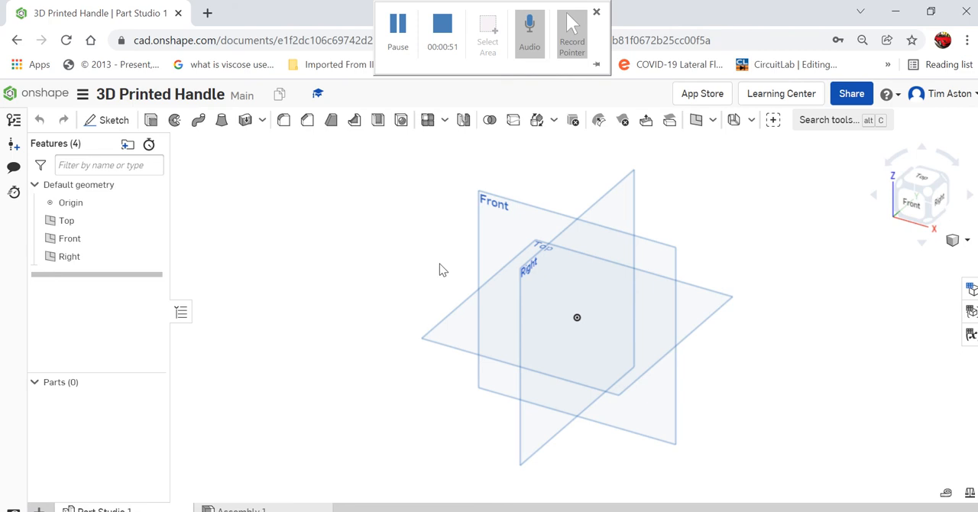
Start a new sketch on the Front plane.
{"action": "left_click", "coordinate": [127, 136]}
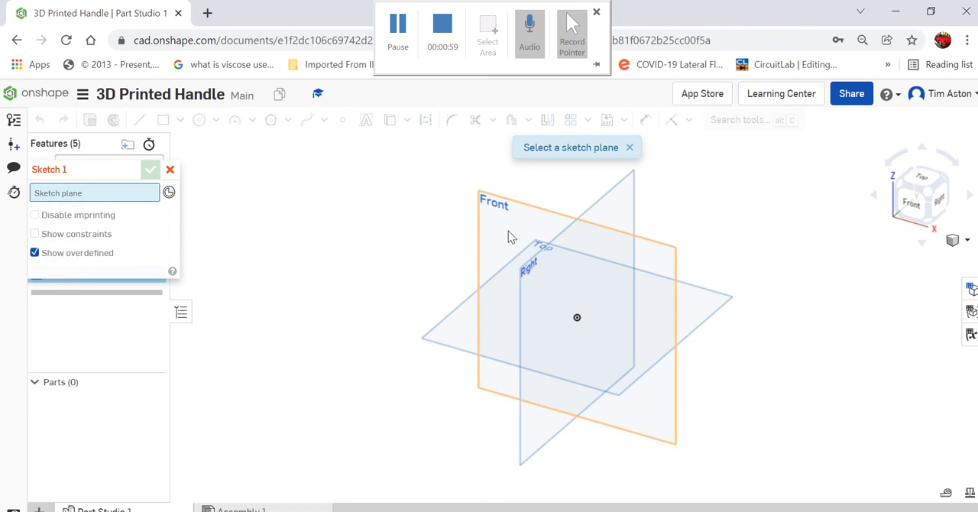
{"action": "left_click", "coordinate": [508, 232]}
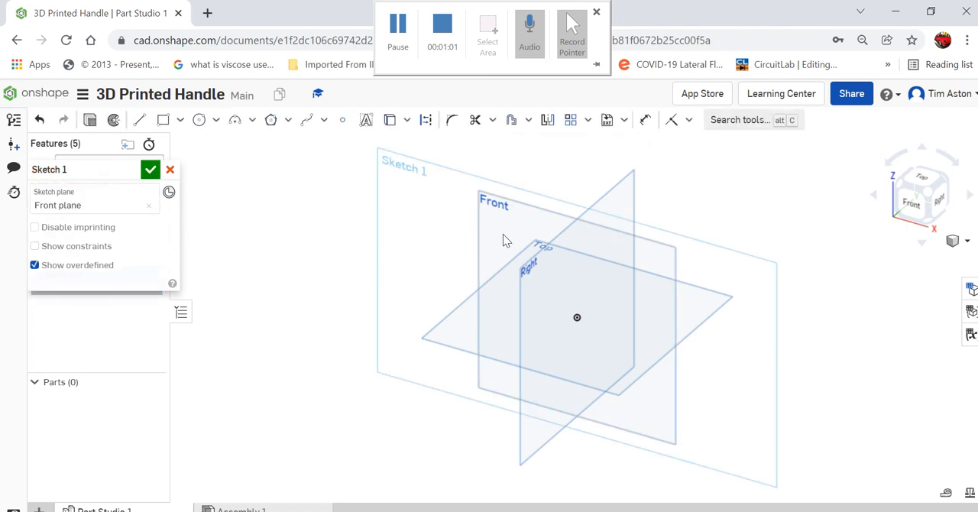
{"action": "left_click", "coordinate": [913, 204]}
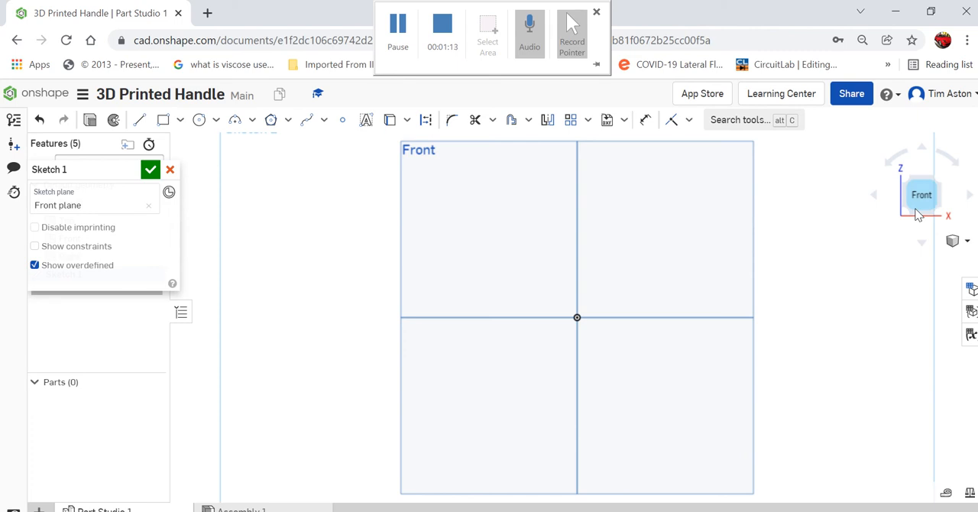
Sketch a center point circle at the origin with a diameter of 45 mm.
{"action": "scroll", "coordinate": [654, 353], "scroll_direction": "up", "scroll_amount": 3}
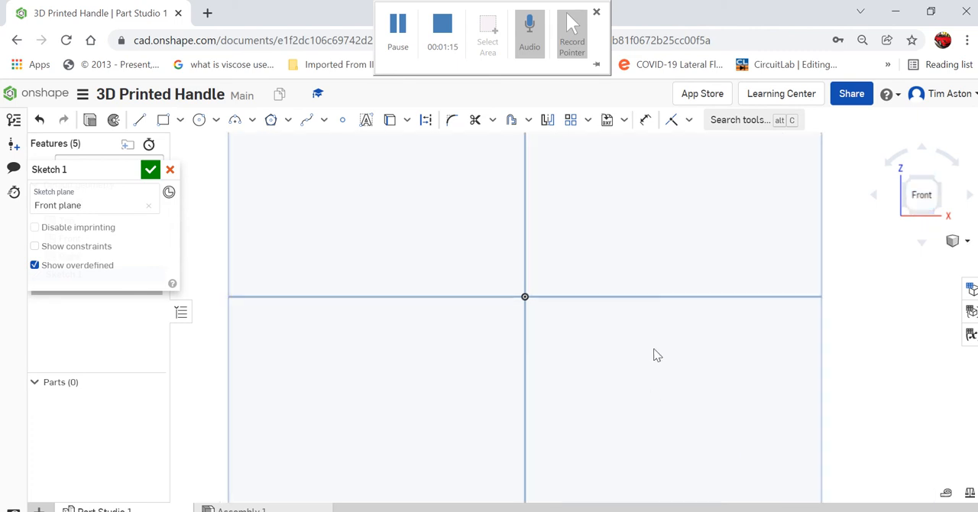
{"action": "left_click", "coordinate": [198, 122]}
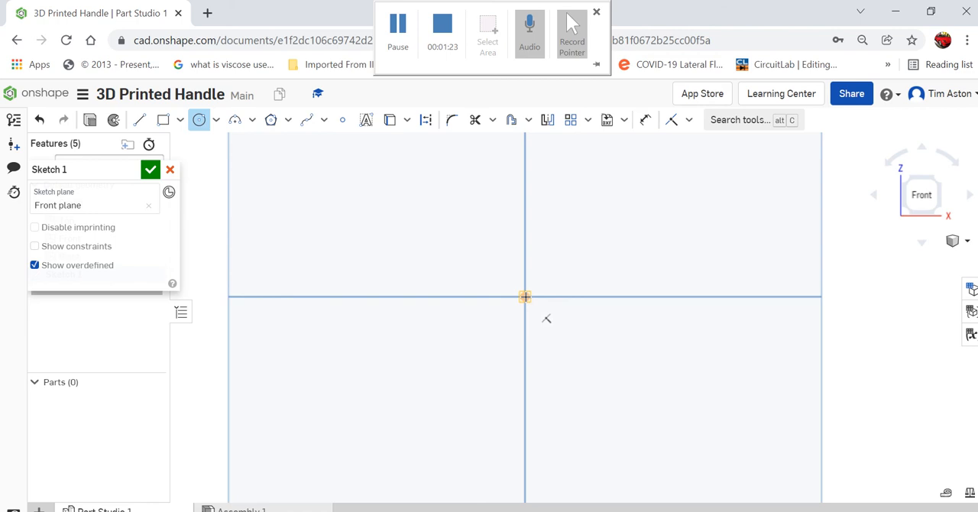
{"action": "left_click", "coordinate": [525, 297]}
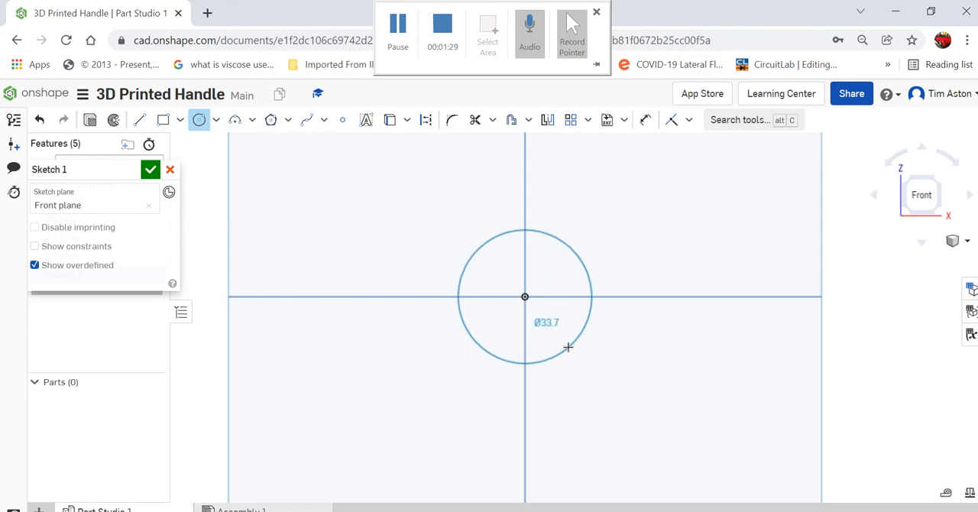
{"action": "left_click", "coordinate": [568, 347]}
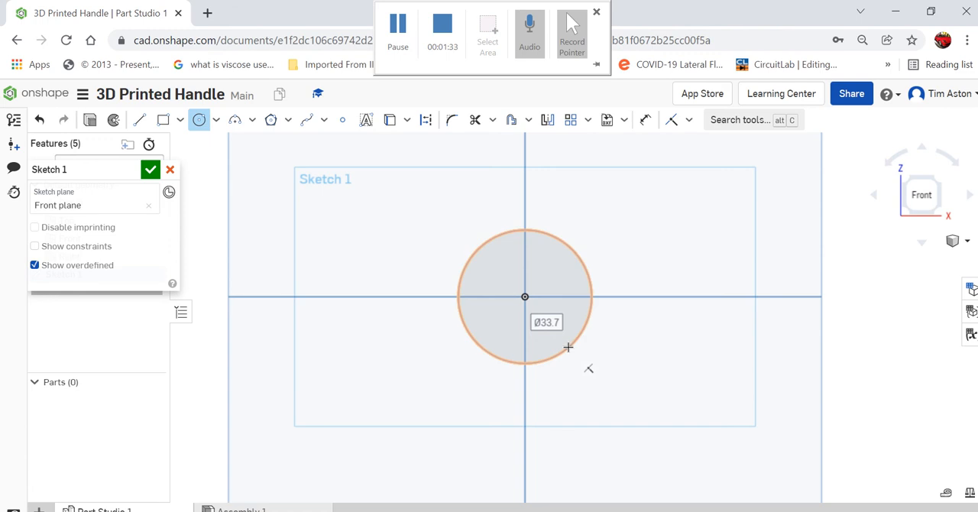
{"action": "type", "text": "45"}
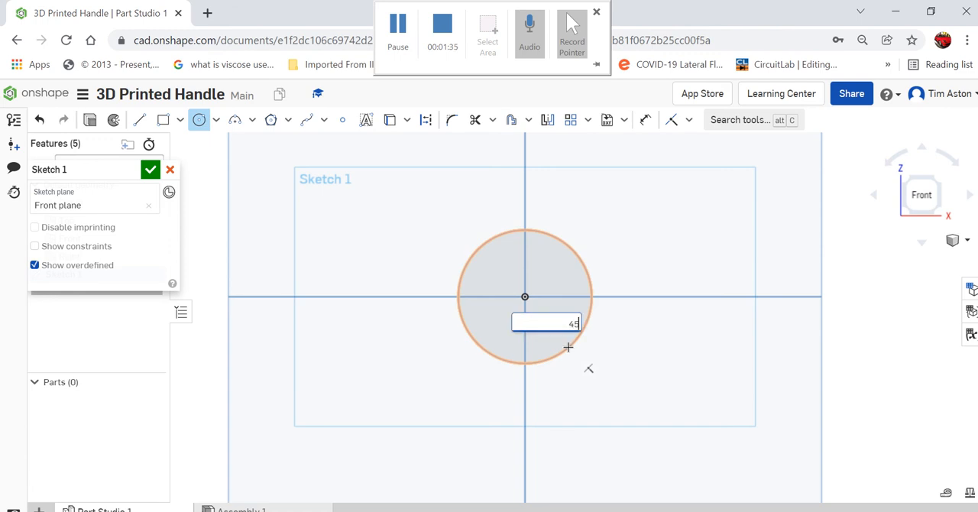
{"action": "key", "text": "Return"}
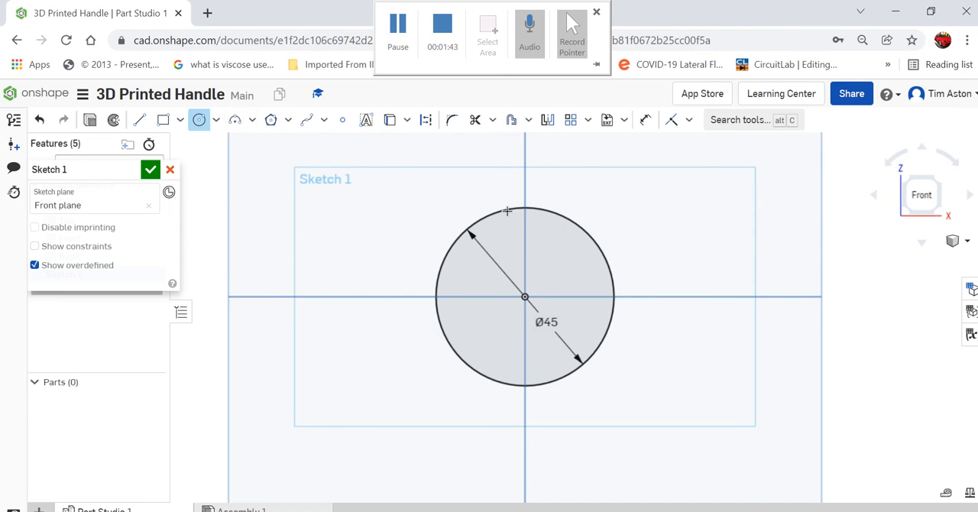
Sketch a 7 mm diameter circle centred on the topmost point of the 45 mm circle.
{"action": "scroll", "coordinate": [522, 205], "scroll_direction": "up", "scroll_amount": 4}
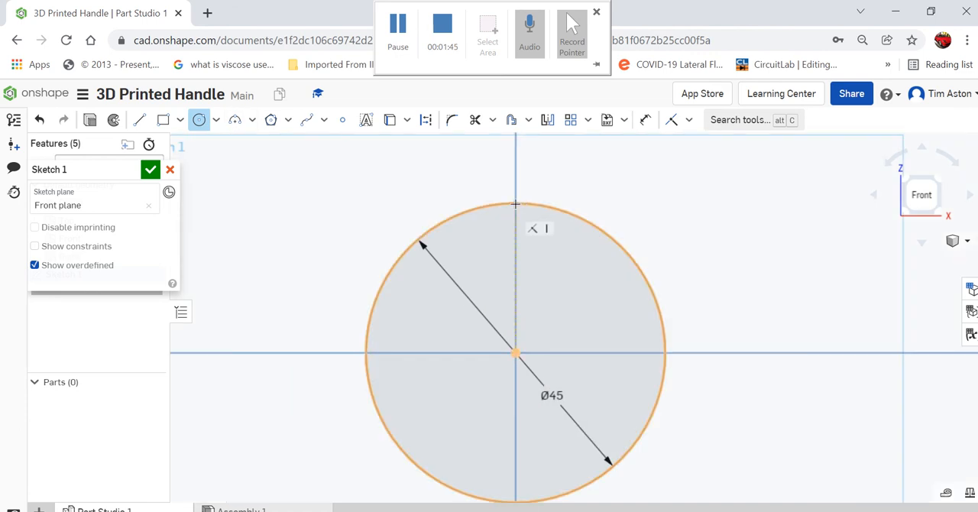
{"action": "left_click", "coordinate": [516, 202]}
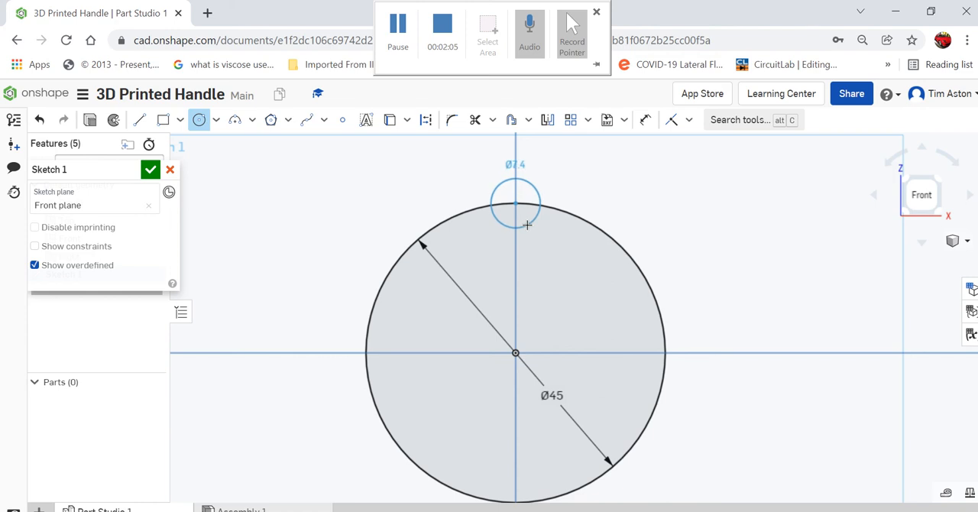
{"action": "left_click", "coordinate": [527, 225]}
{"action": "type", "text": "7"}
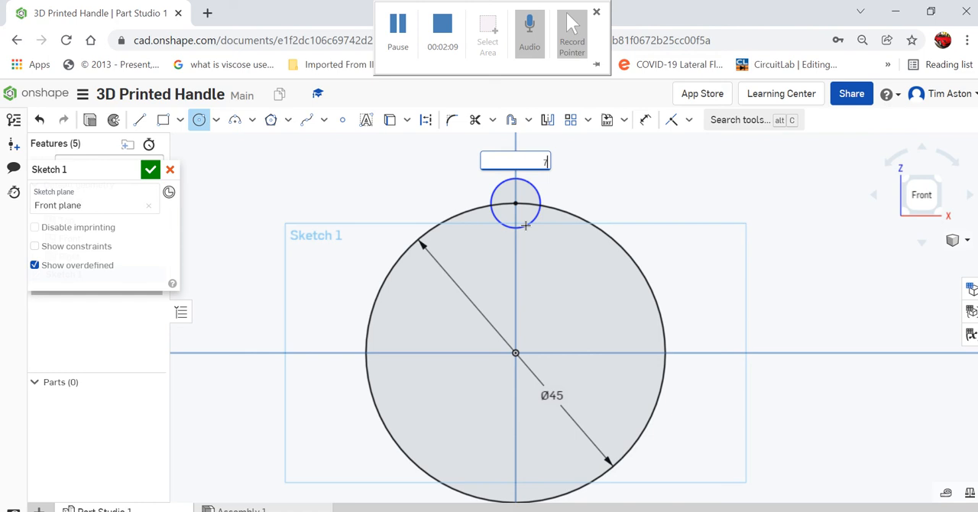
{"action": "key", "text": "Return"}
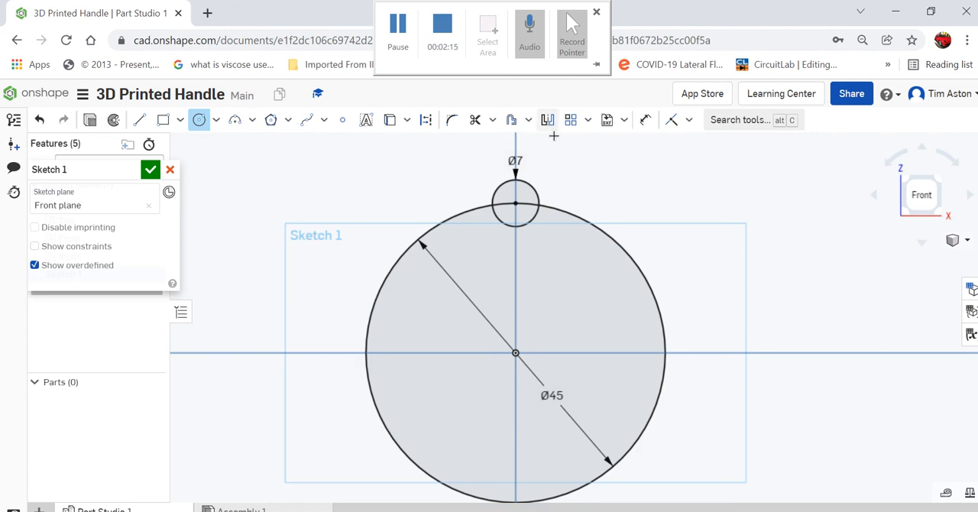
{"action": "right_click", "coordinate": [615, 187]}
{"action": "left_click", "coordinate": [622, 191]}
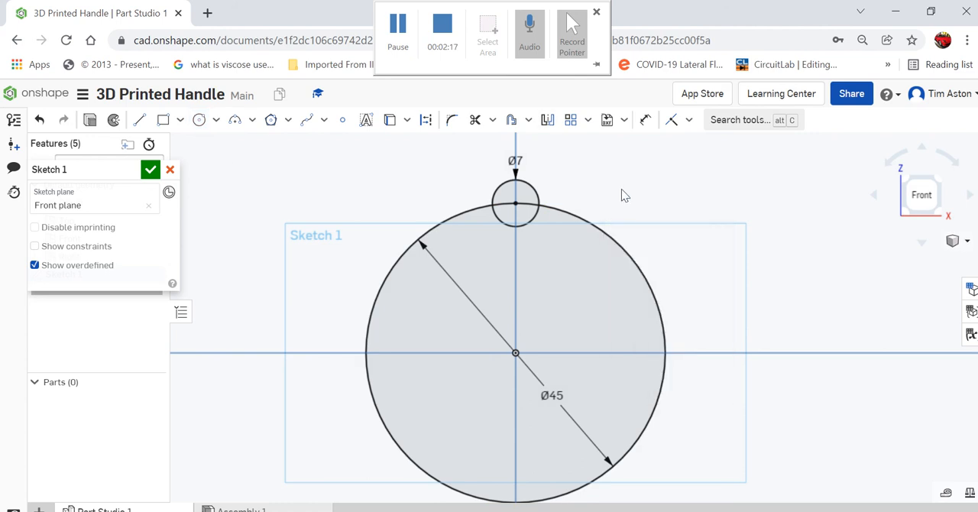
Create a circular pattern of the 7 mm circle about the origin with 8 instances.
{"action": "left_click", "coordinate": [536, 193]}
{"action": "left_click", "coordinate": [589, 120]}
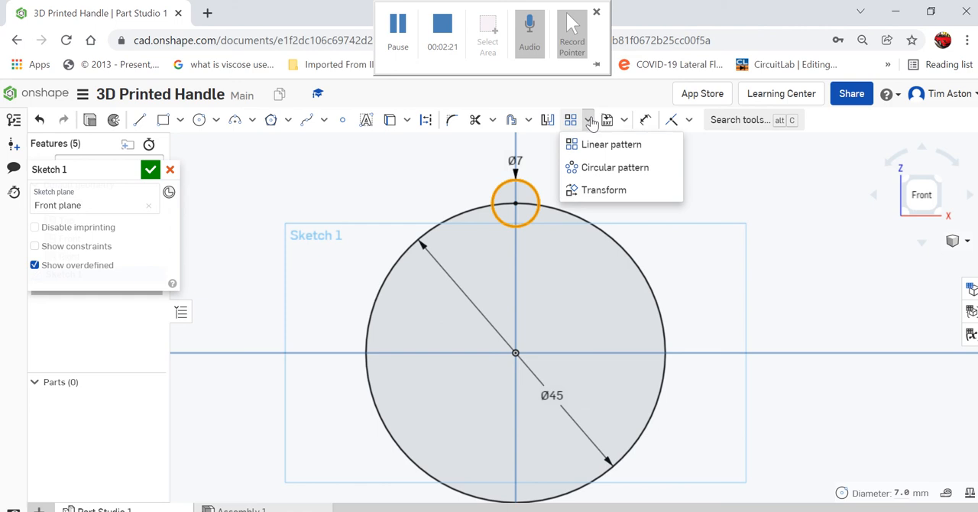
{"action": "left_click", "coordinate": [597, 171]}
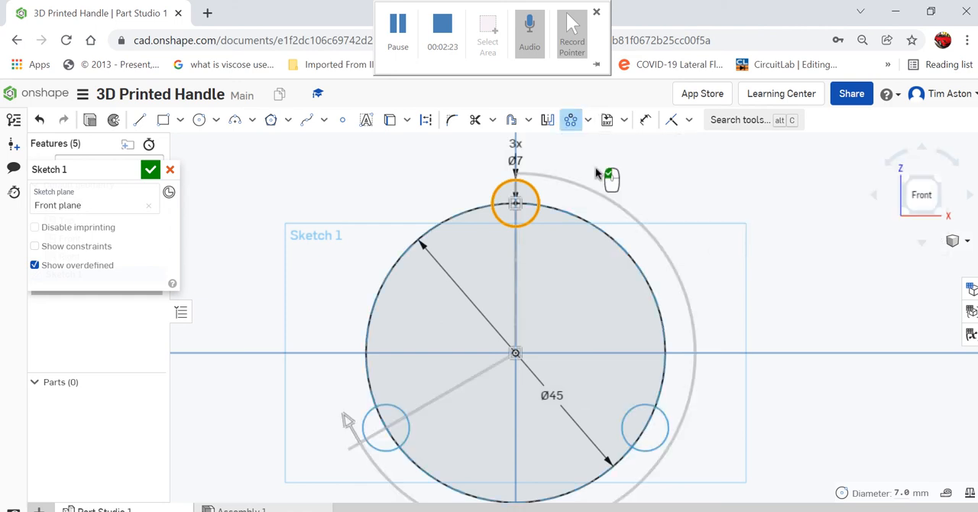
{"action": "left_click", "coordinate": [517, 354]}
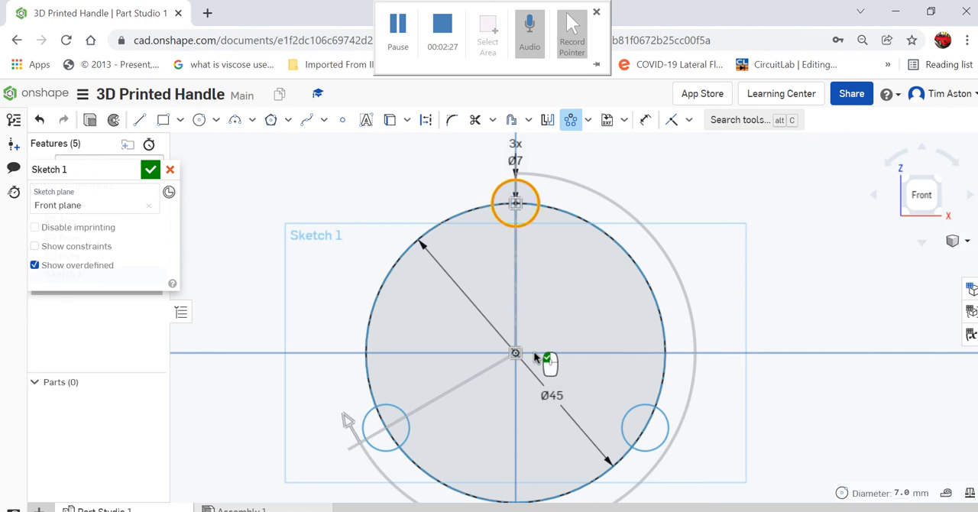
{"action": "double_click", "coordinate": [515, 142]}
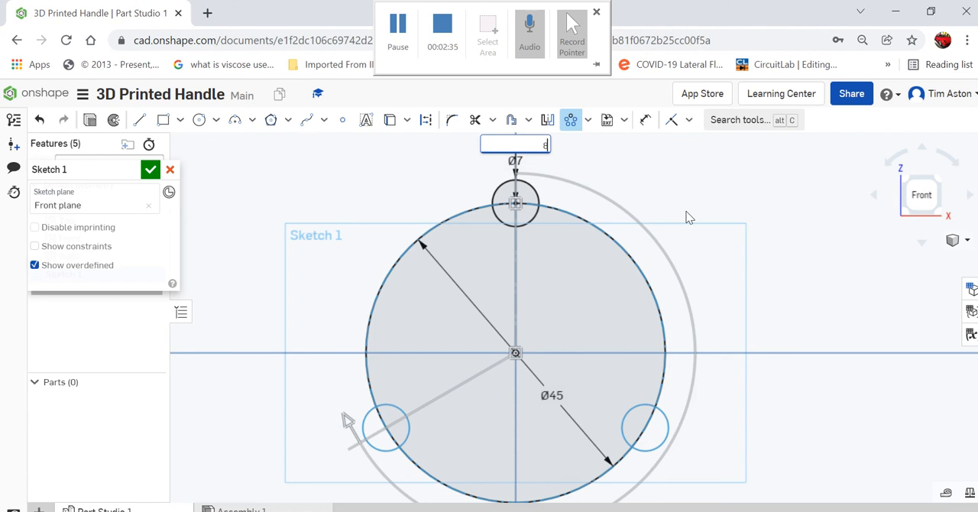
{"action": "left_click", "coordinate": [687, 217]}
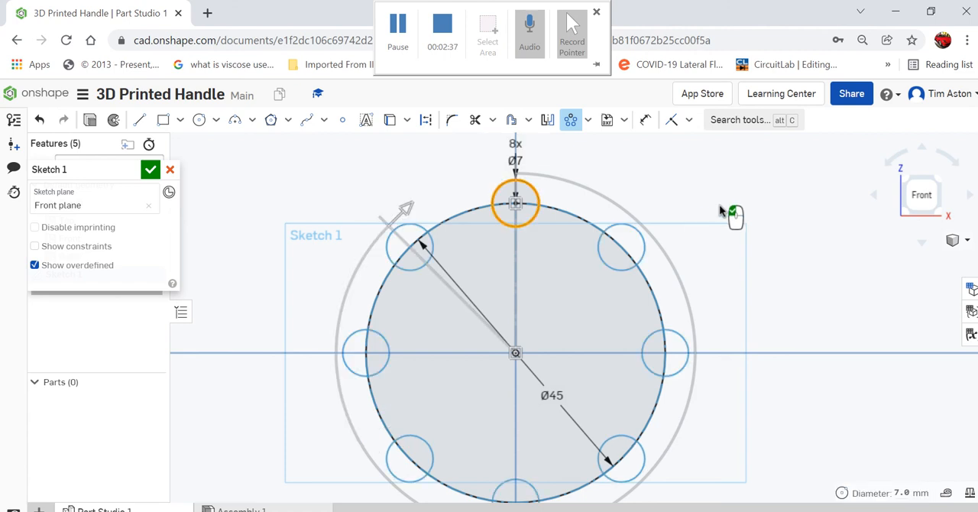
{"action": "left_click", "coordinate": [722, 200]}
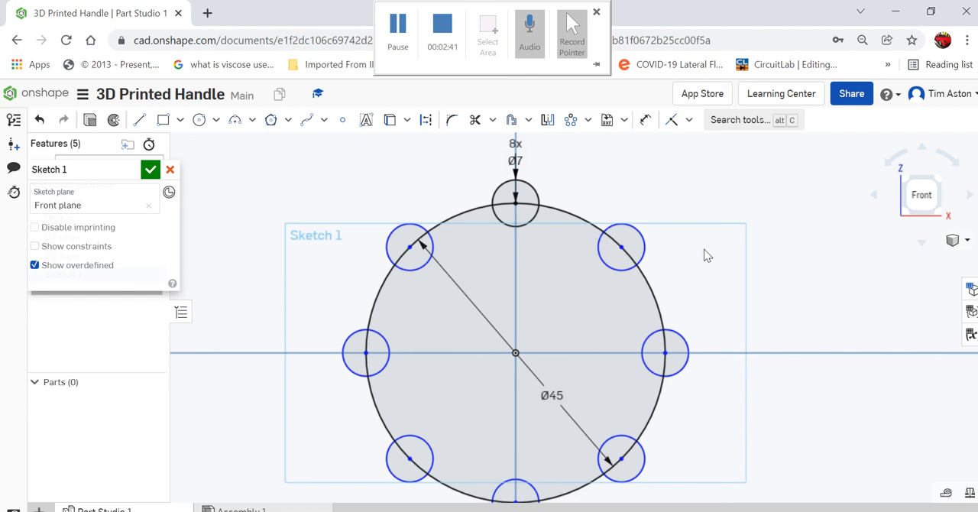
Trim away the outer halves of all eight 7 mm circles, outside the 45 mm circle.
{"action": "scroll", "coordinate": [601, 204], "scroll_direction": "down", "scroll_amount": 3}
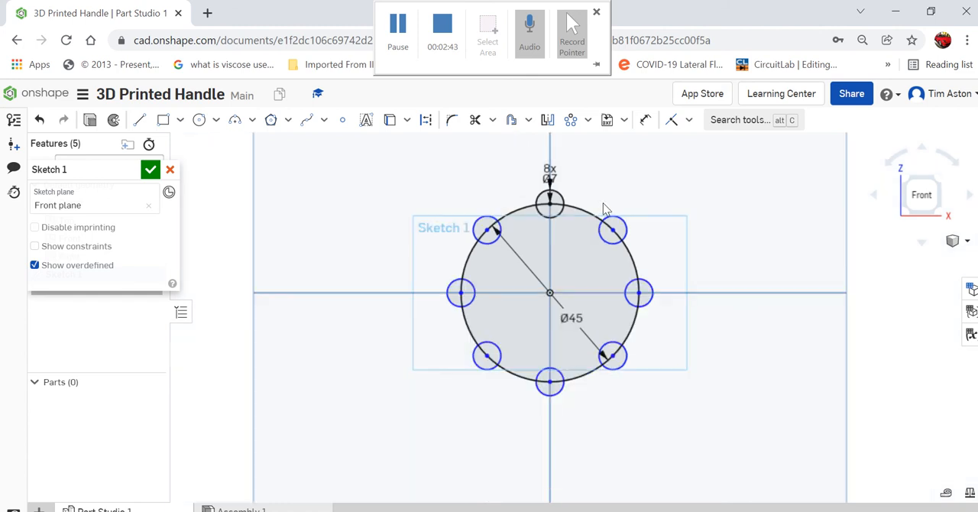
{"action": "scroll", "coordinate": [603, 203], "scroll_direction": "up", "scroll_amount": 3}
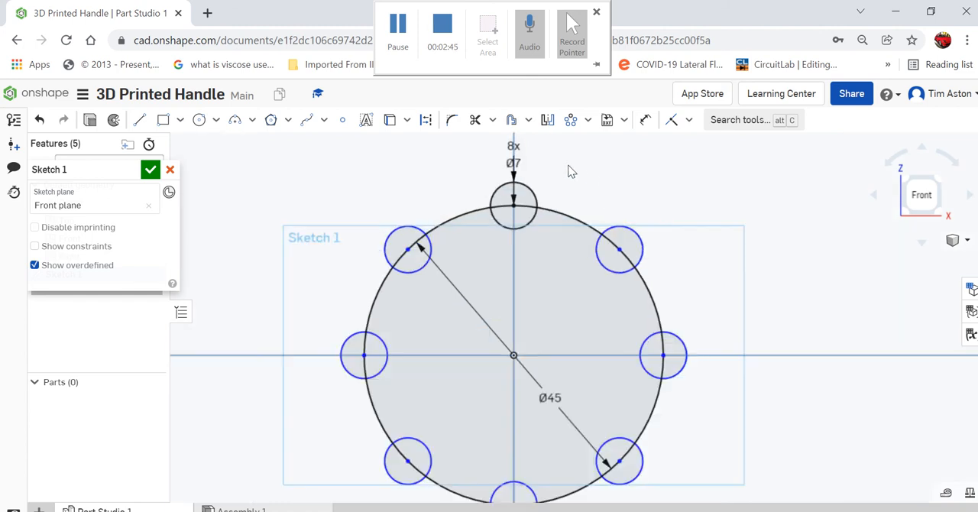
{"action": "left_click", "coordinate": [475, 121]}
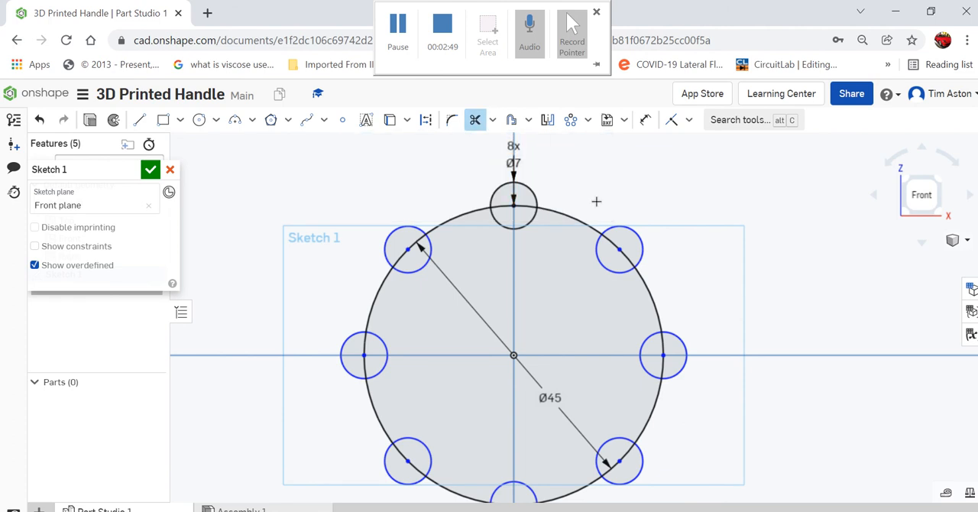
{"action": "left_click", "coordinate": [621, 227]}
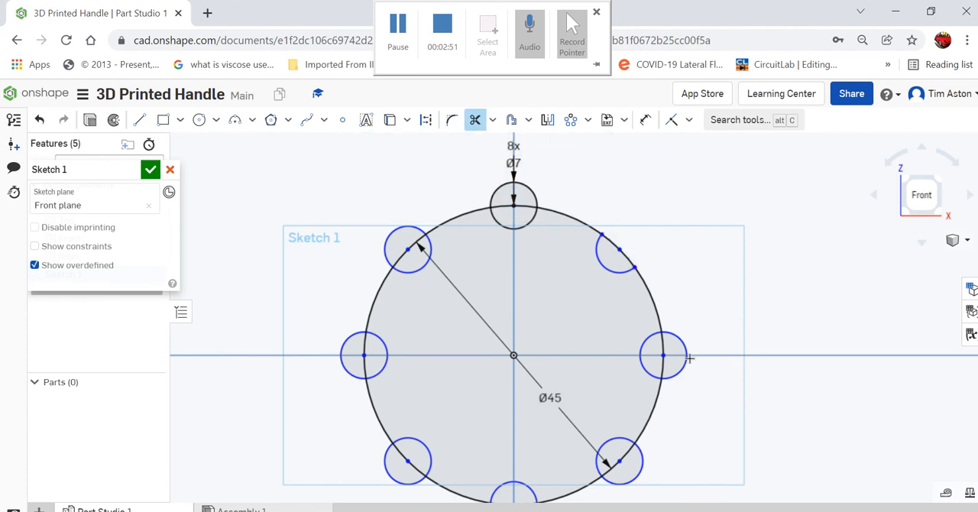
{"action": "left_click", "coordinate": [687, 356]}
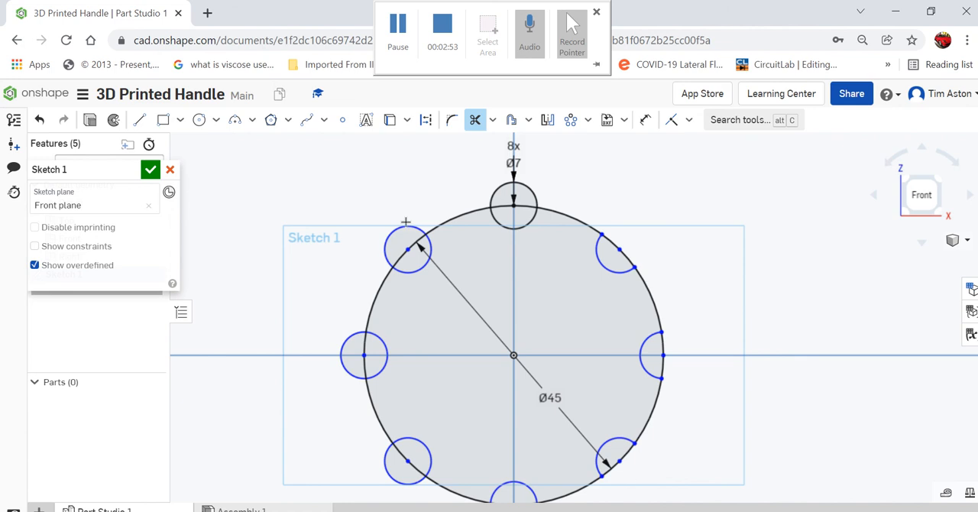
{"action": "left_click", "coordinate": [386, 250]}
{"action": "left_click", "coordinate": [345, 338]}
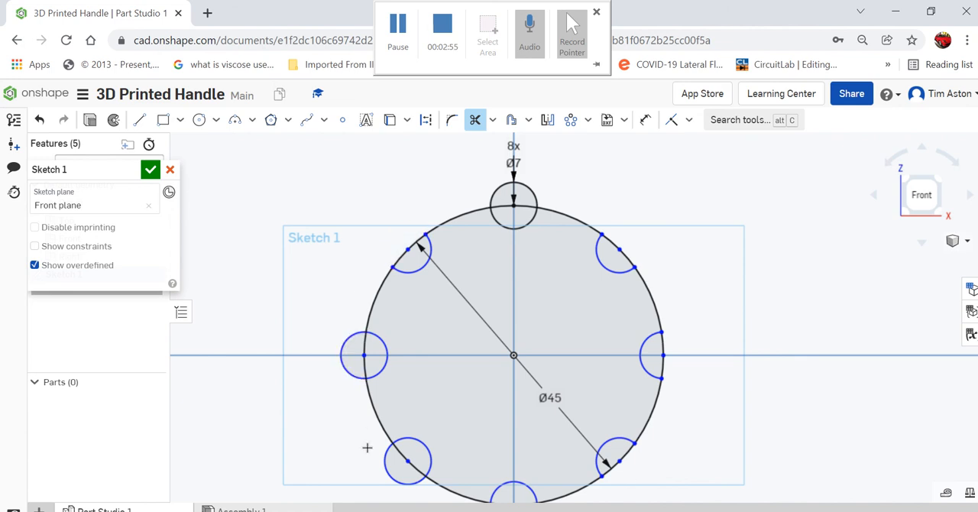
{"action": "left_click", "coordinate": [391, 476]}
{"action": "scroll", "coordinate": [349, 359], "scroll_direction": "down", "scroll_amount": 2}
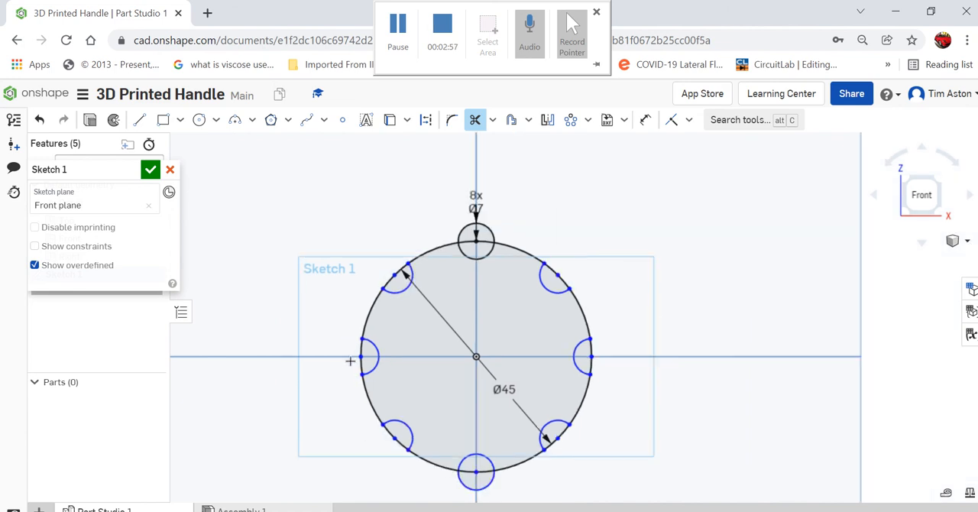
{"action": "left_click", "coordinate": [496, 479]}
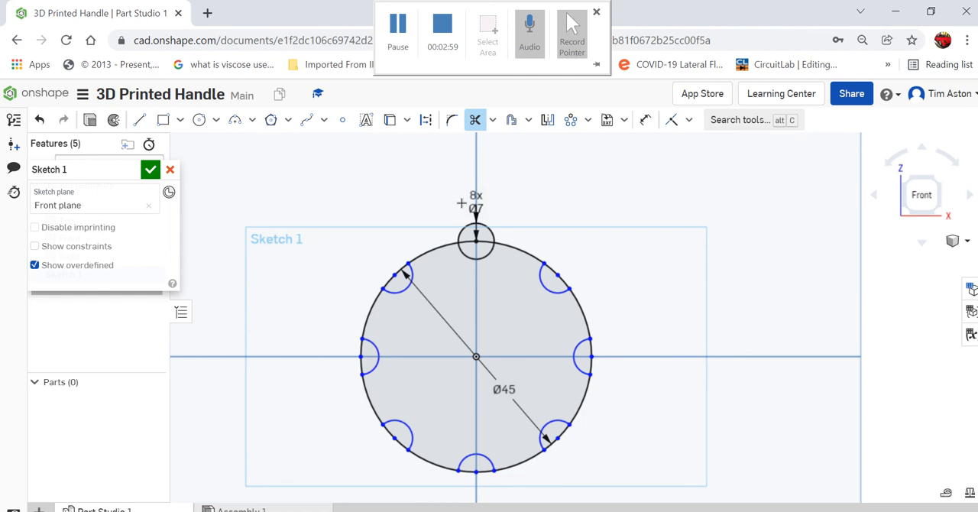
{"action": "scroll", "coordinate": [463, 249], "scroll_direction": "up", "scroll_amount": 6}
{"action": "left_click", "coordinate": [453, 245]}
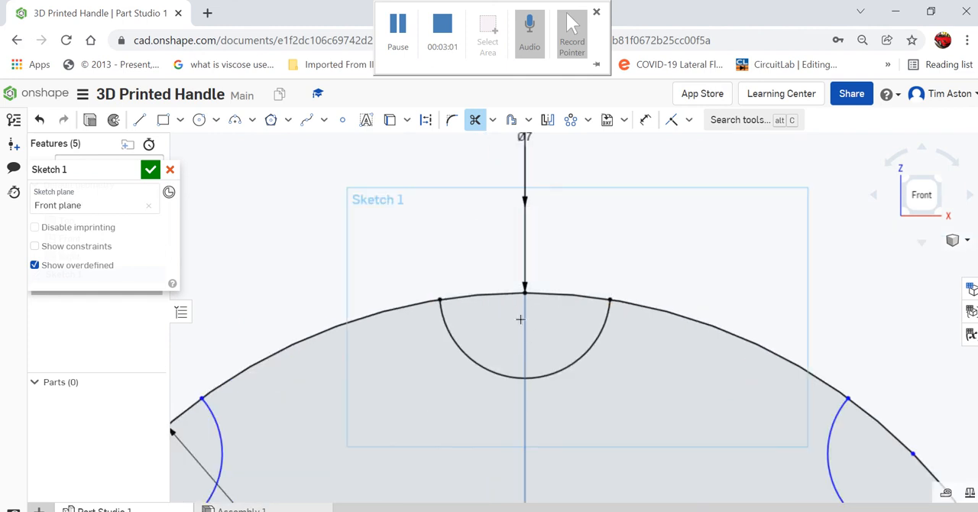
Trim the 45 mm circle's arc segments across all eight notch openings and finish the sketch.
{"action": "left_click", "coordinate": [505, 295]}
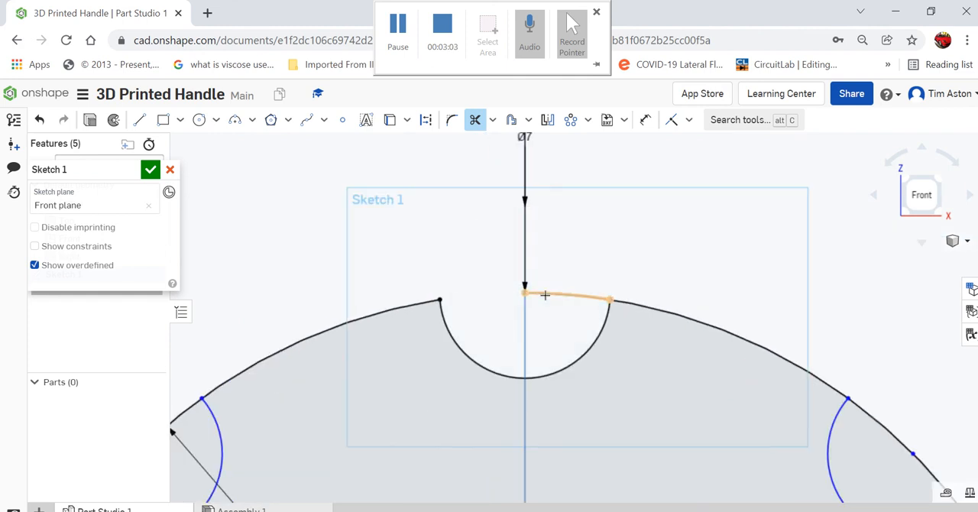
{"action": "left_click", "coordinate": [544, 296]}
{"action": "scroll", "coordinate": [343, 195], "scroll_direction": "down", "scroll_amount": 6}
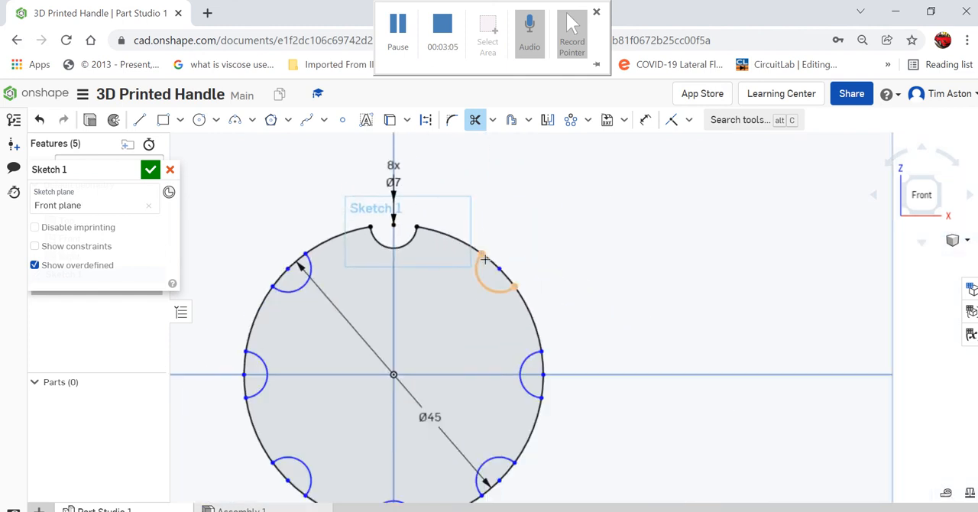
{"action": "left_click", "coordinate": [506, 293]}
{"action": "left_click", "coordinate": [509, 293]}
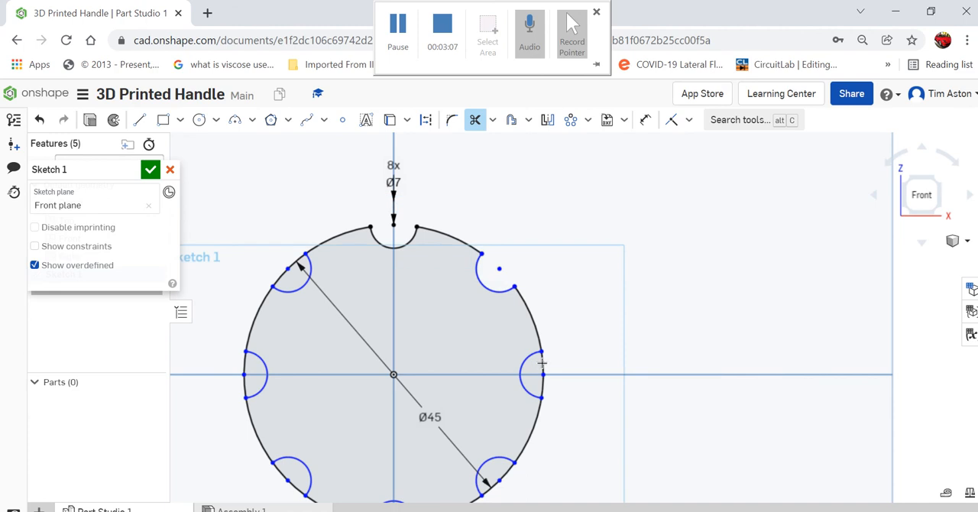
{"action": "scroll", "coordinate": [577, 295], "scroll_direction": "down", "scroll_amount": 3}
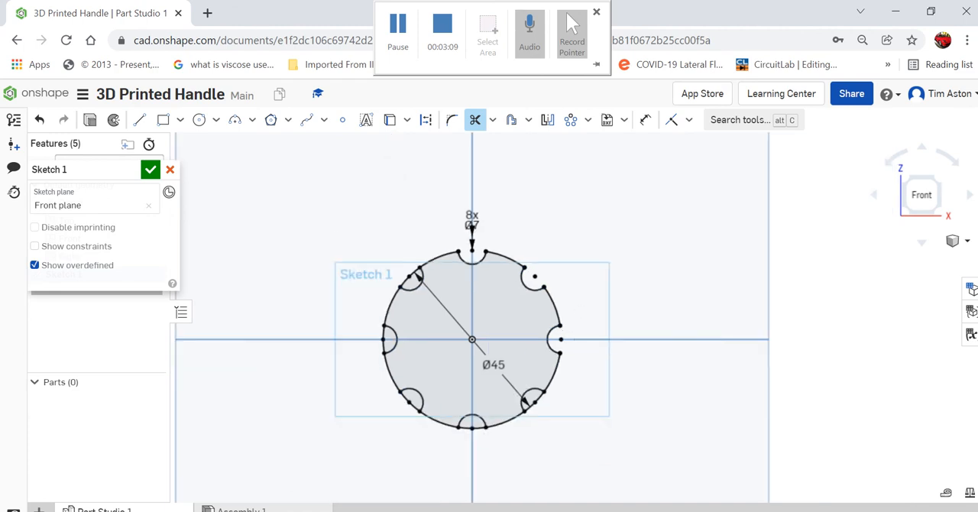
{"action": "scroll", "coordinate": [548, 428], "scroll_direction": "up", "scroll_amount": 3}
{"action": "left_click", "coordinate": [523, 377]}
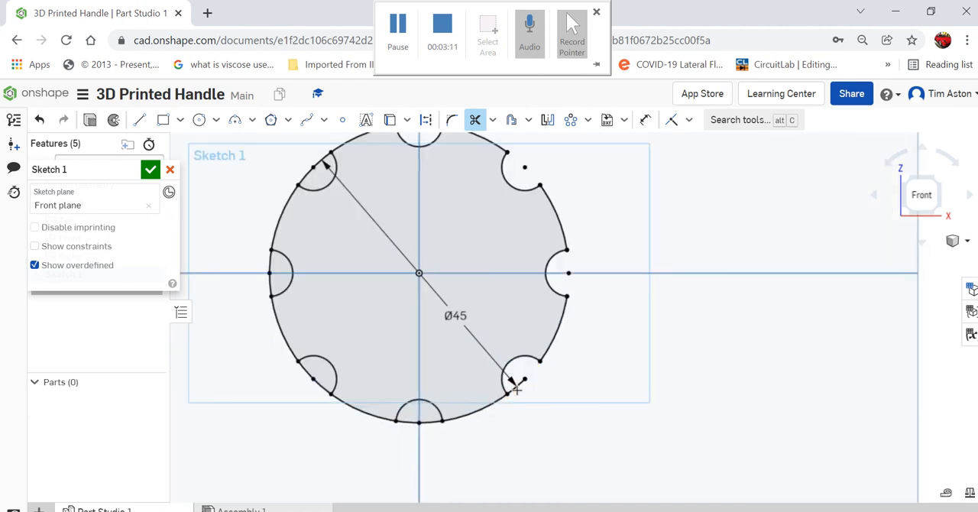
{"action": "left_click", "coordinate": [413, 423]}
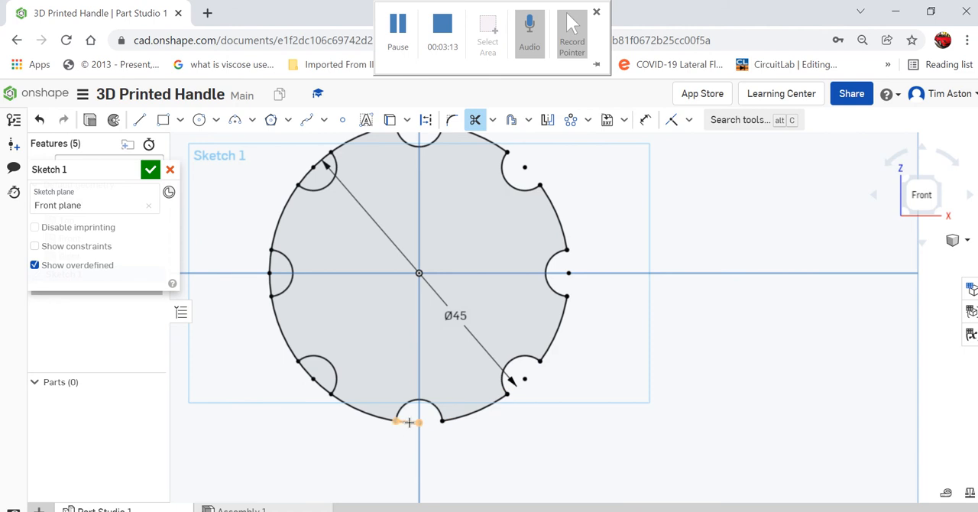
{"action": "left_click", "coordinate": [322, 385]}
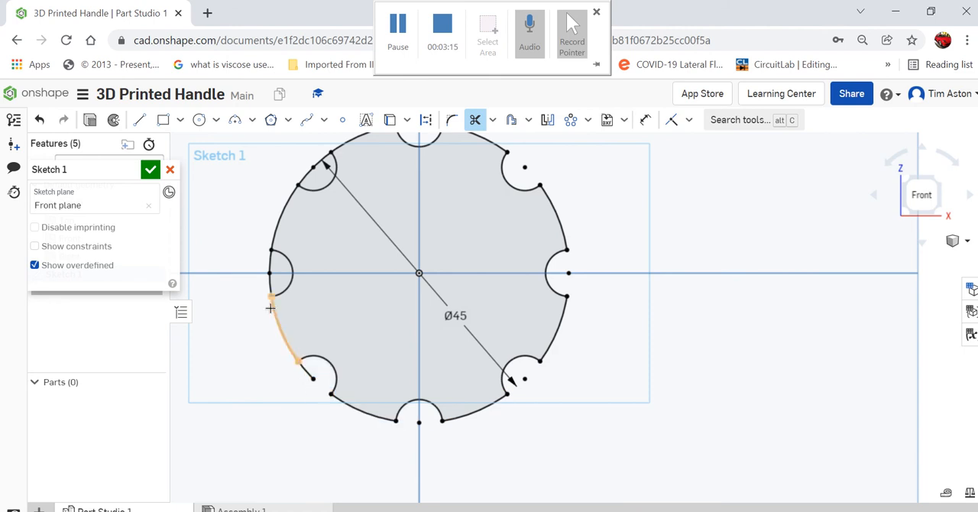
{"action": "left_click", "coordinate": [269, 277]}
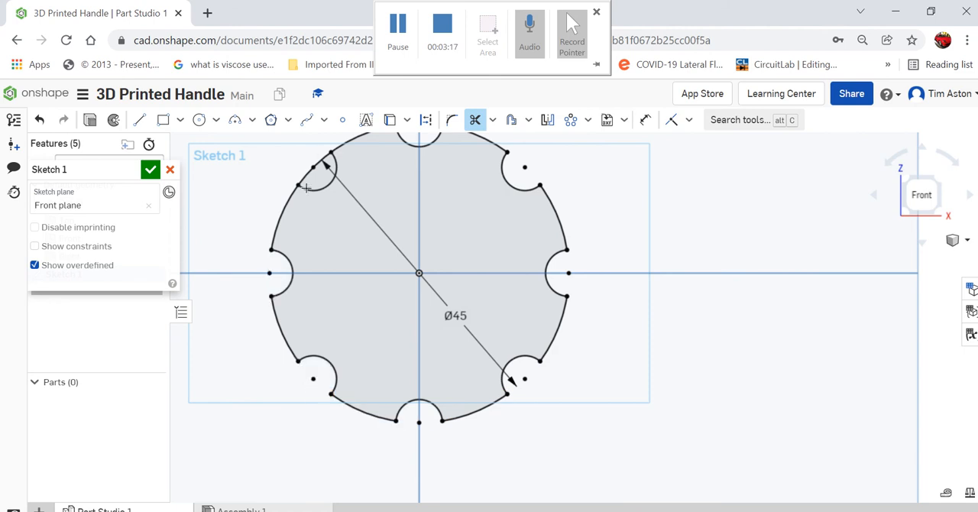
{"action": "left_click", "coordinate": [306, 175]}
{"action": "left_click", "coordinate": [326, 158]}
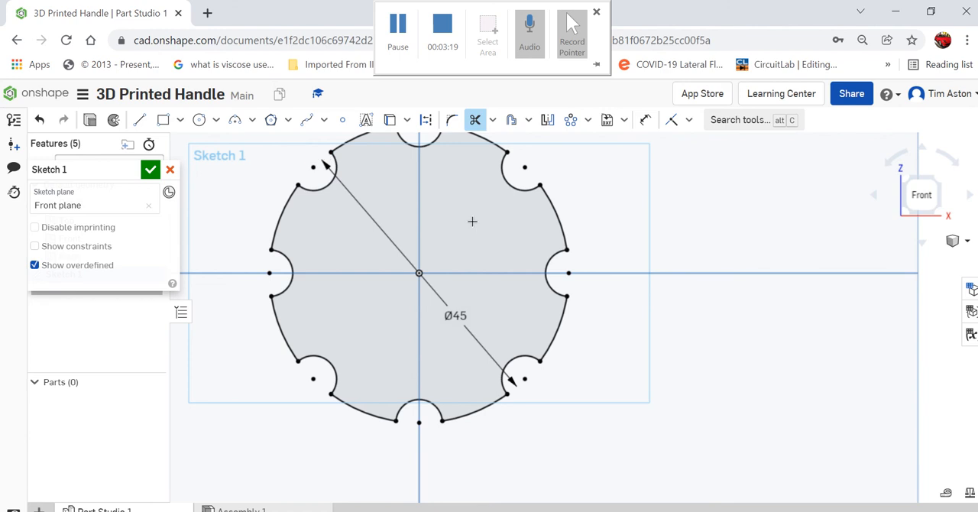
{"action": "scroll", "coordinate": [616, 373], "scroll_direction": "down", "scroll_amount": 3}
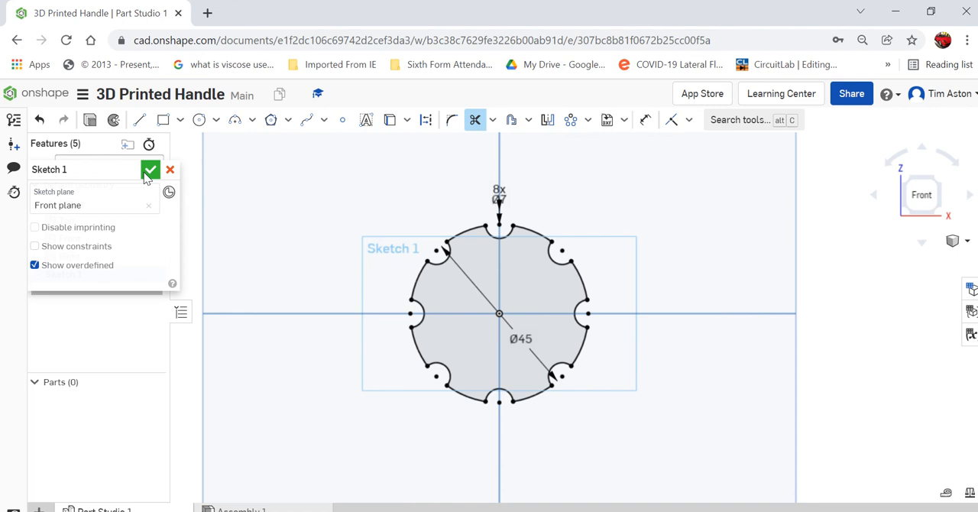
{"action": "left_click", "coordinate": [149, 170]}
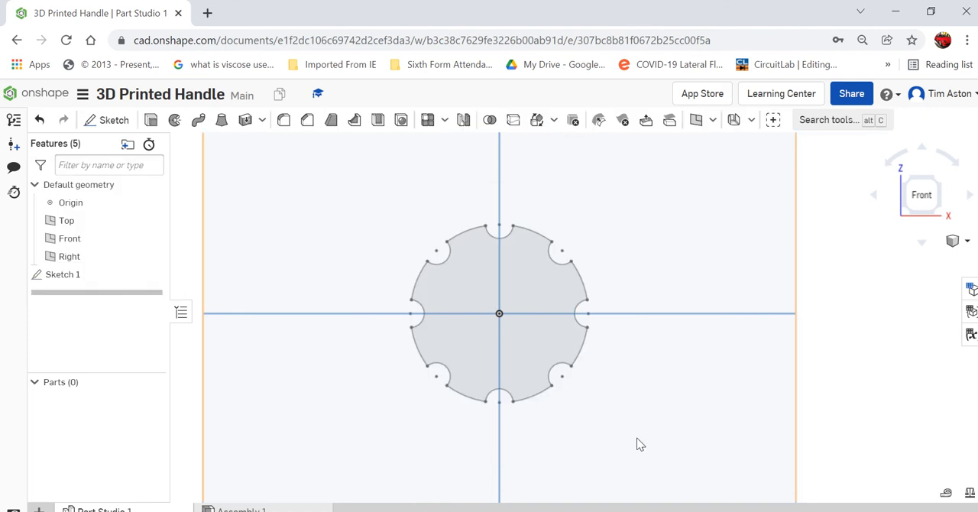
Extrude the notched circular profile as a new solid with a blind depth of 7 mm.
{"action": "scroll", "coordinate": [678, 342], "scroll_direction": "down", "scroll_amount": 2}
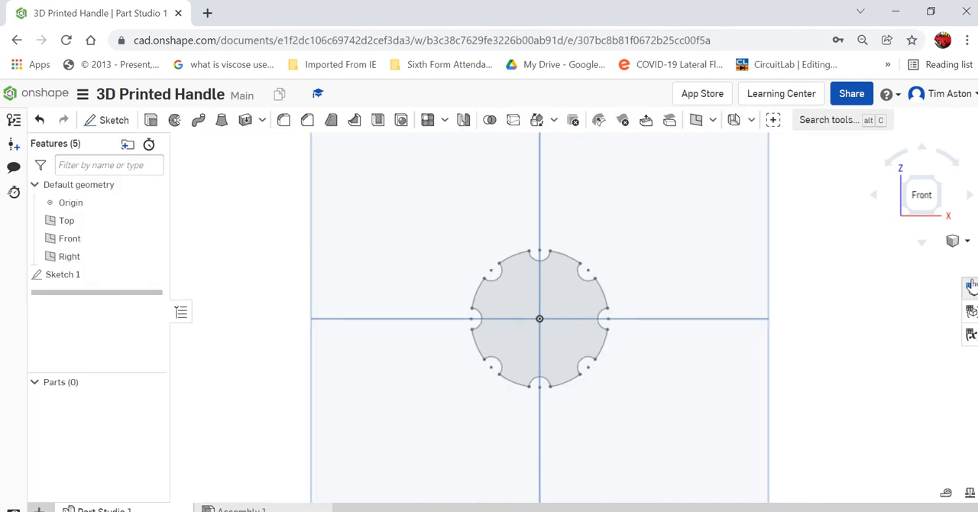
{"action": "left_click", "coordinate": [966, 241]}
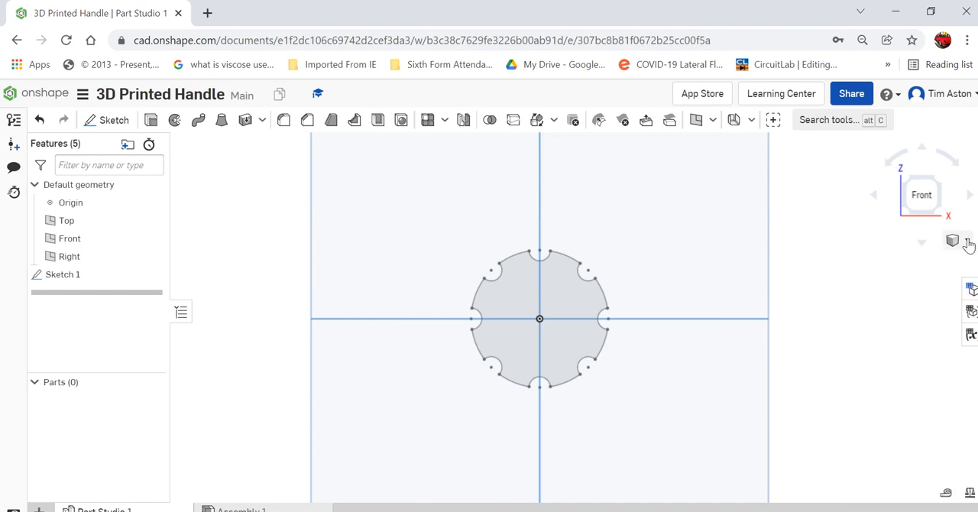
{"action": "left_click", "coordinate": [968, 244]}
{"action": "left_click", "coordinate": [887, 239]}
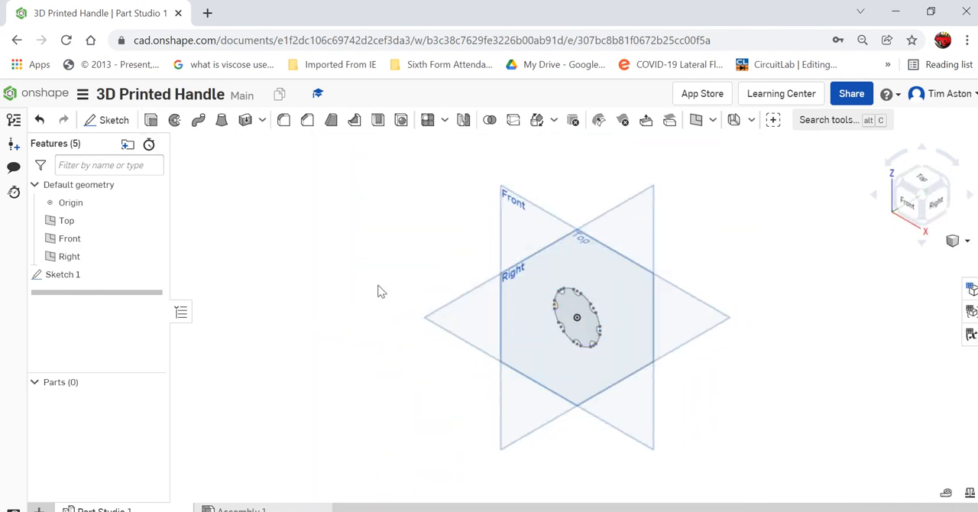
{"action": "scroll", "coordinate": [711, 394], "scroll_direction": "up", "scroll_amount": 3}
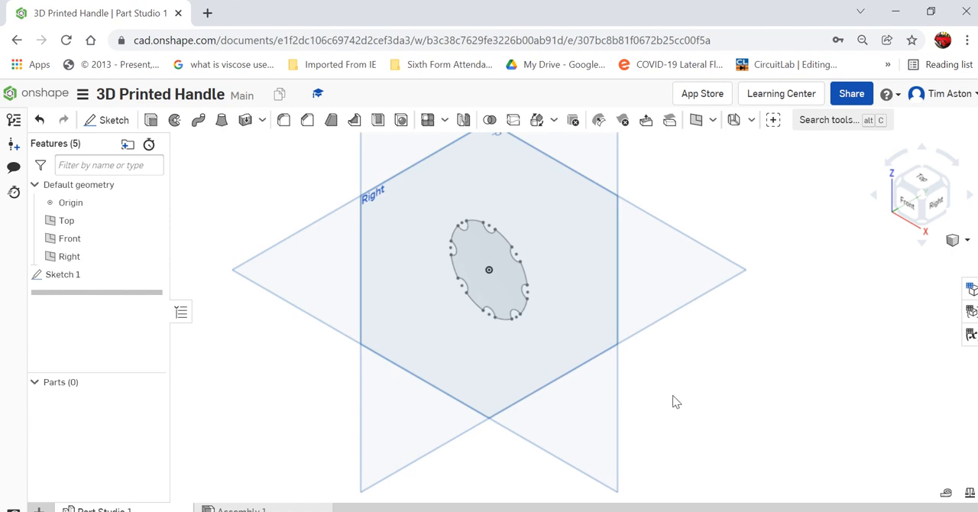
{"action": "left_click", "coordinate": [152, 122]}
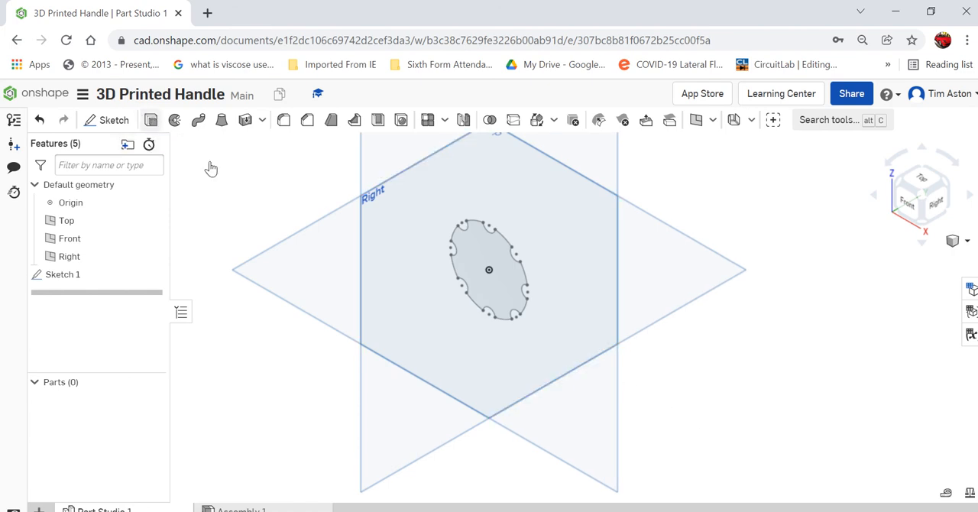
{"action": "left_click", "coordinate": [492, 255]}
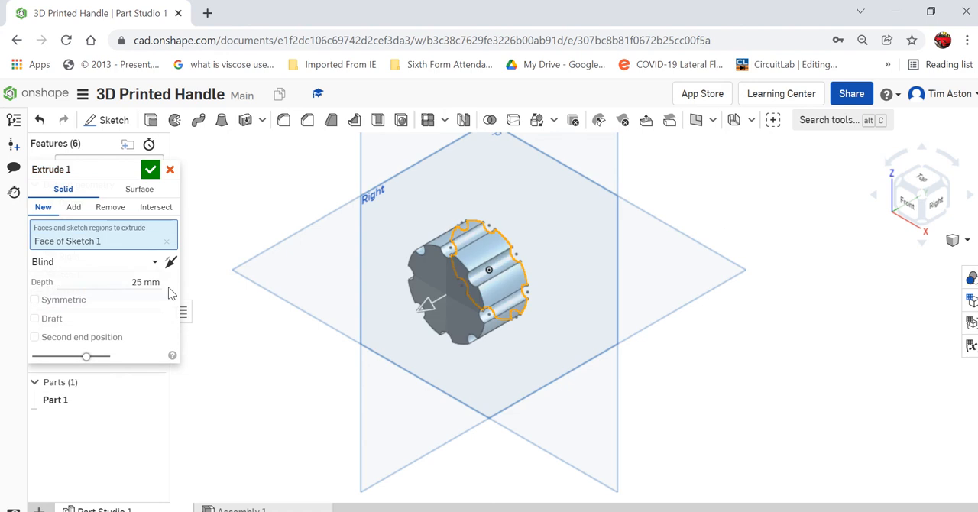
{"action": "left_click", "coordinate": [141, 282]}
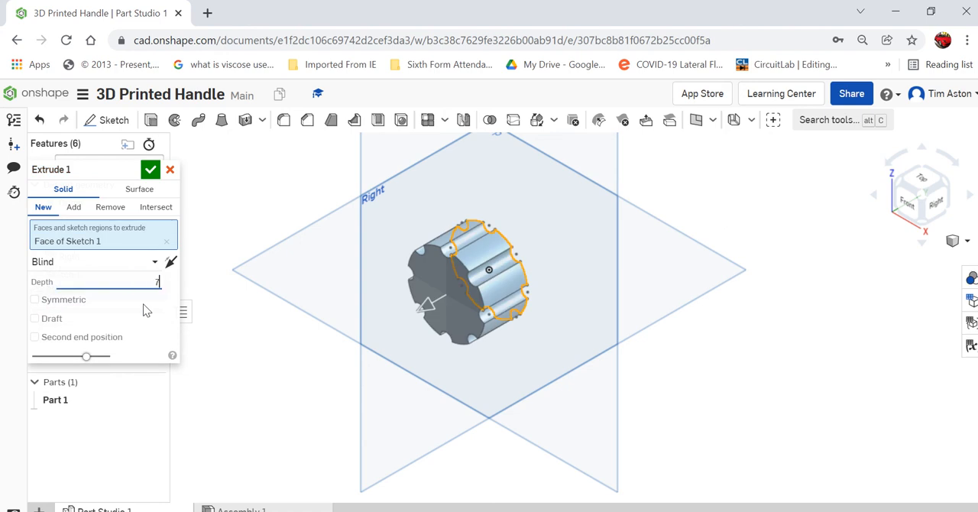
{"action": "type", "text": "7"}
{"action": "key", "text": "Return"}
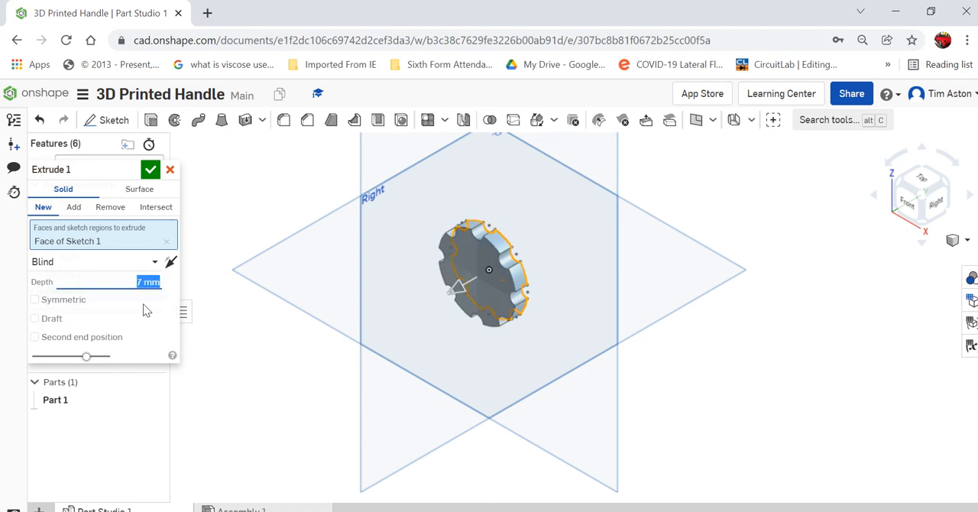
{"action": "left_click", "coordinate": [150, 169]}
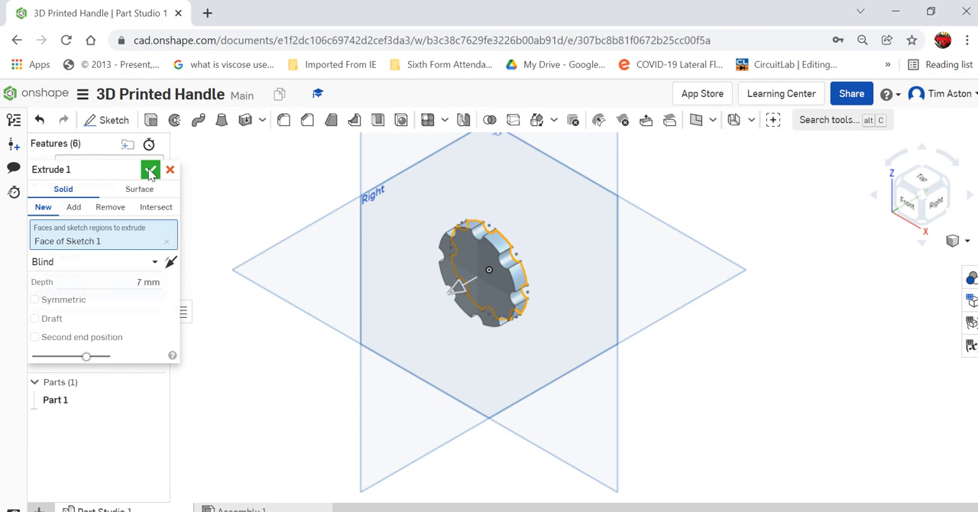
Start a new sketch on the front face of the extruded handle disc.
{"action": "right_click_drag", "start_coordinate": [380, 341], "coordinate": [599, 331]}
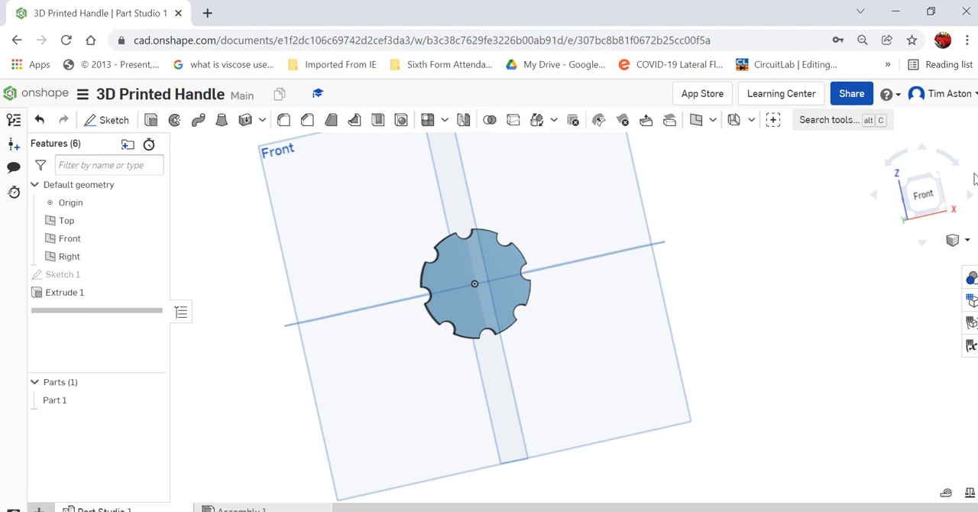
{"action": "left_click", "coordinate": [925, 198]}
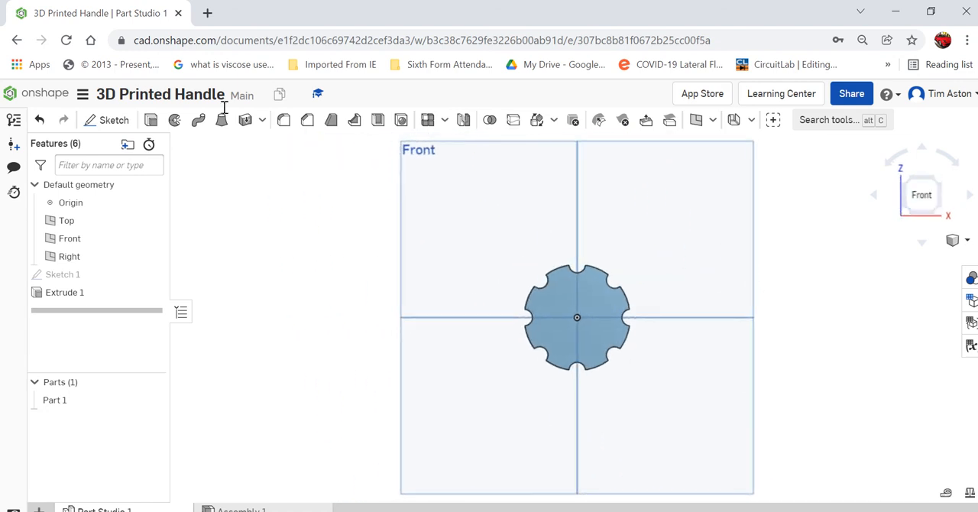
{"action": "left_click", "coordinate": [967, 241]}
{"action": "left_click", "coordinate": [925, 239]}
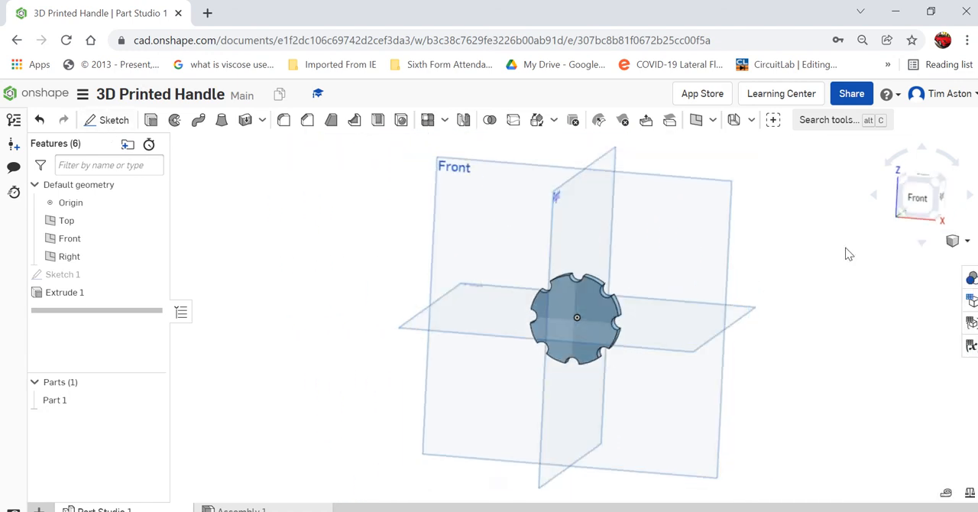
{"action": "left_click", "coordinate": [107, 121]}
{"action": "scroll", "coordinate": [586, 350], "scroll_direction": "up", "scroll_amount": 5}
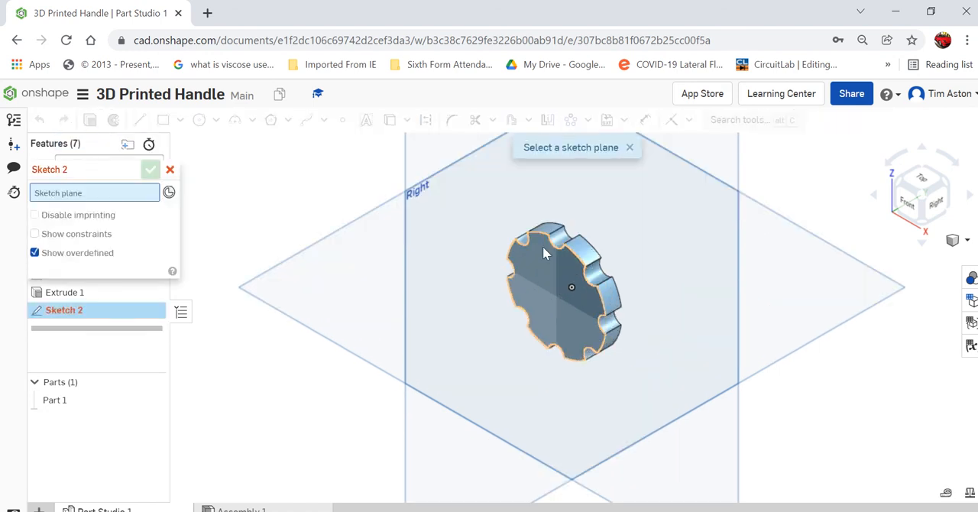
{"action": "left_click", "coordinate": [543, 254]}
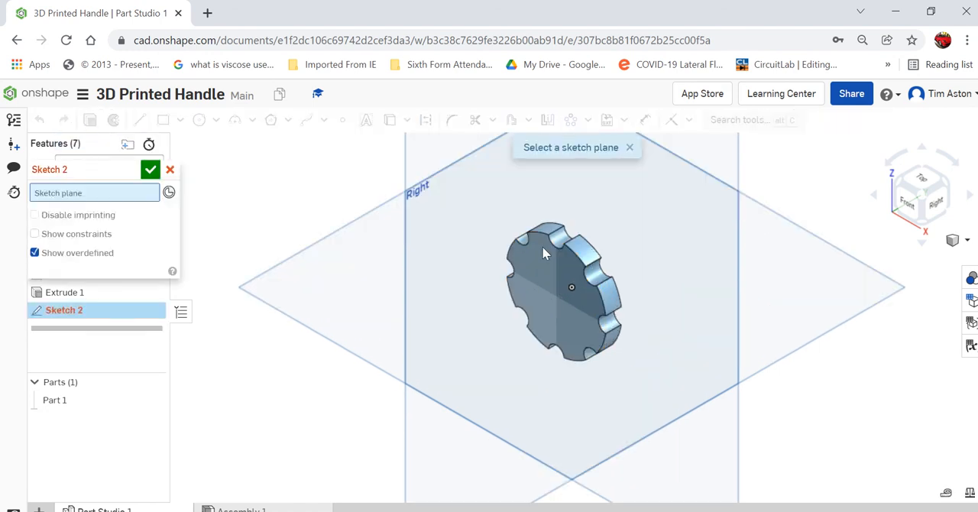
{"action": "left_click", "coordinate": [913, 210]}
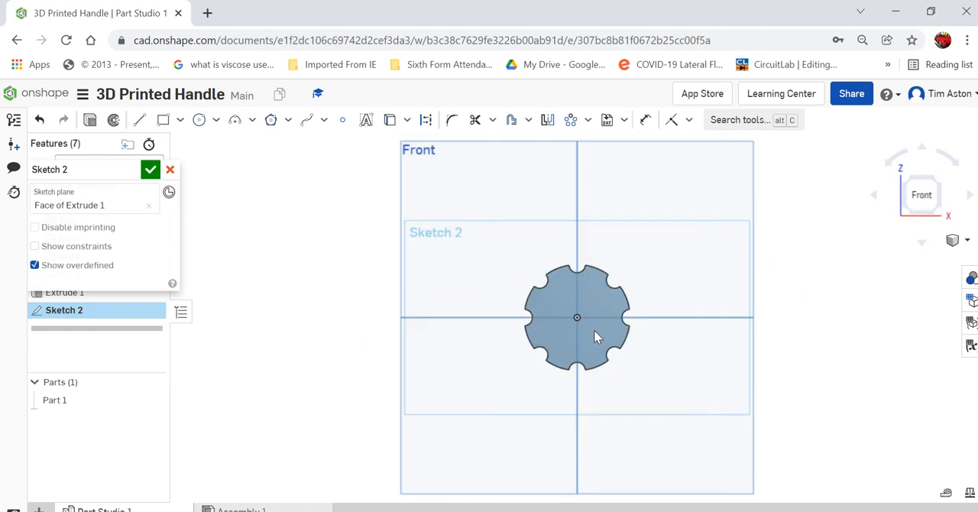
Sketch a circumscribed hexagon centred on the origin, about 16.5 mm across opposite corners, with two sides vertical.
{"action": "scroll", "coordinate": [611, 329], "scroll_direction": "up", "scroll_amount": 5}
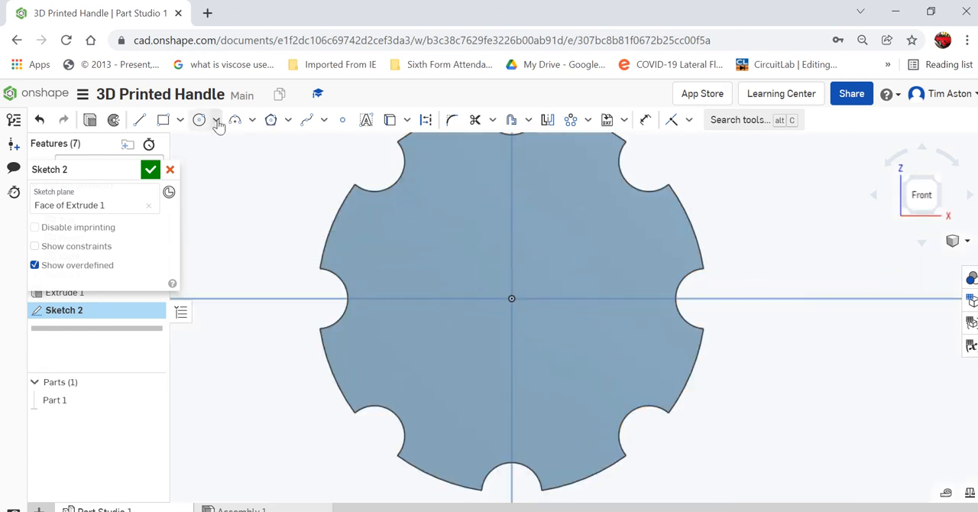
{"action": "left_click", "coordinate": [271, 120]}
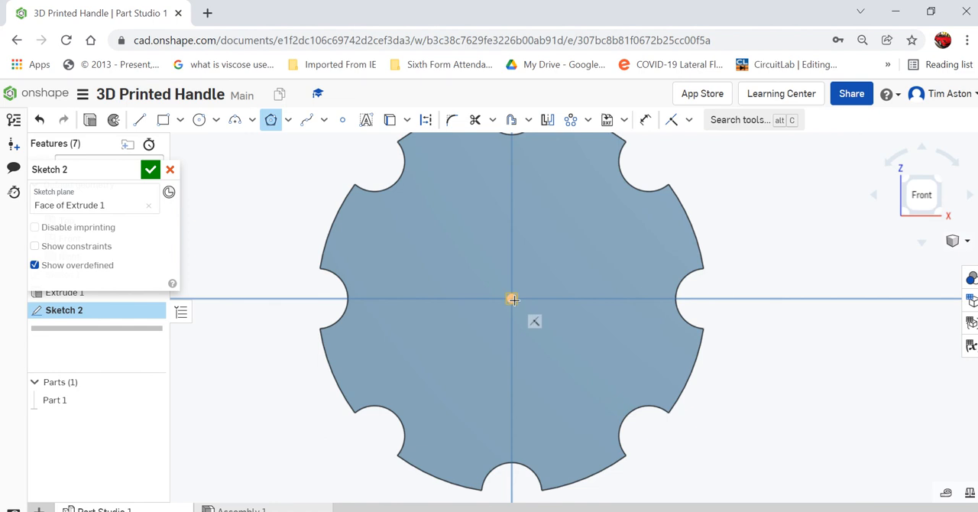
{"action": "left_click", "coordinate": [512, 299]}
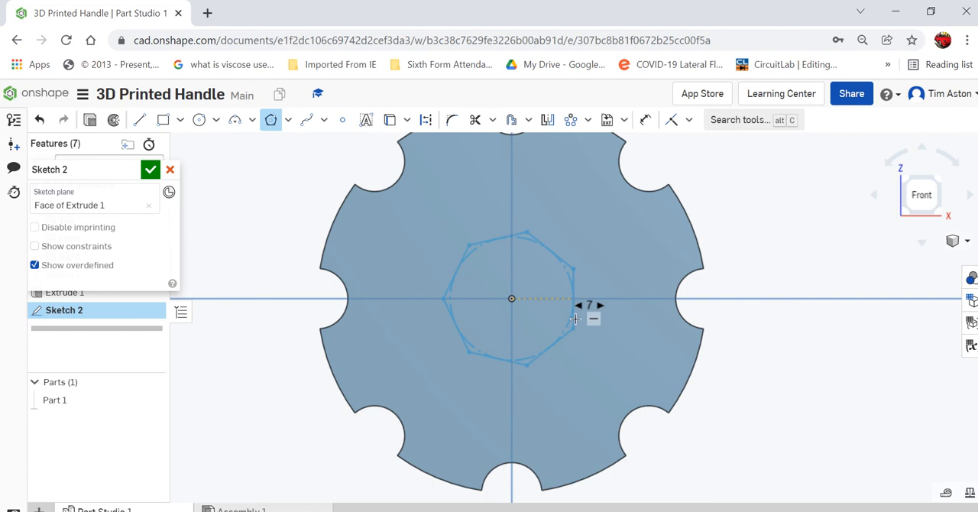
{"action": "left_click", "coordinate": [572, 321]}
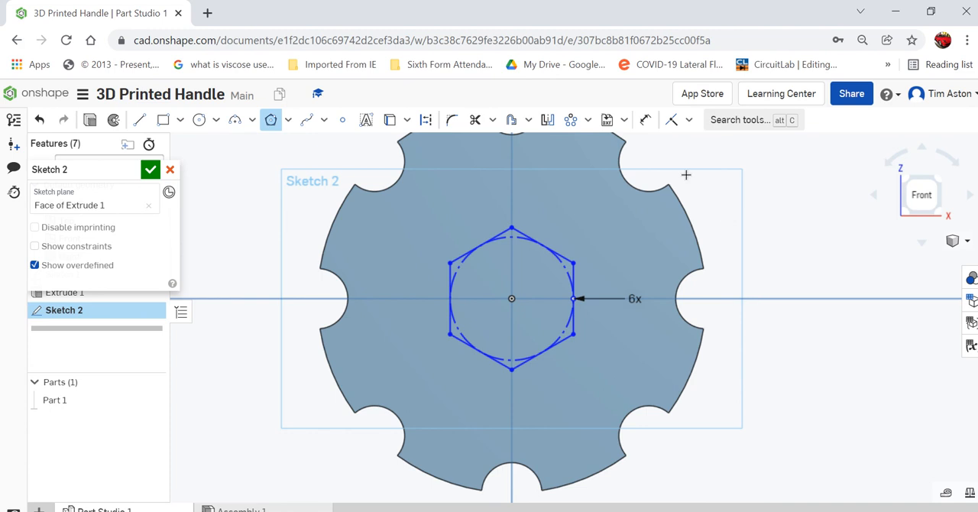
Dimension the hexagon to 8 mm between its upper and lower corners and finish the sketch.
{"action": "left_click", "coordinate": [646, 130]}
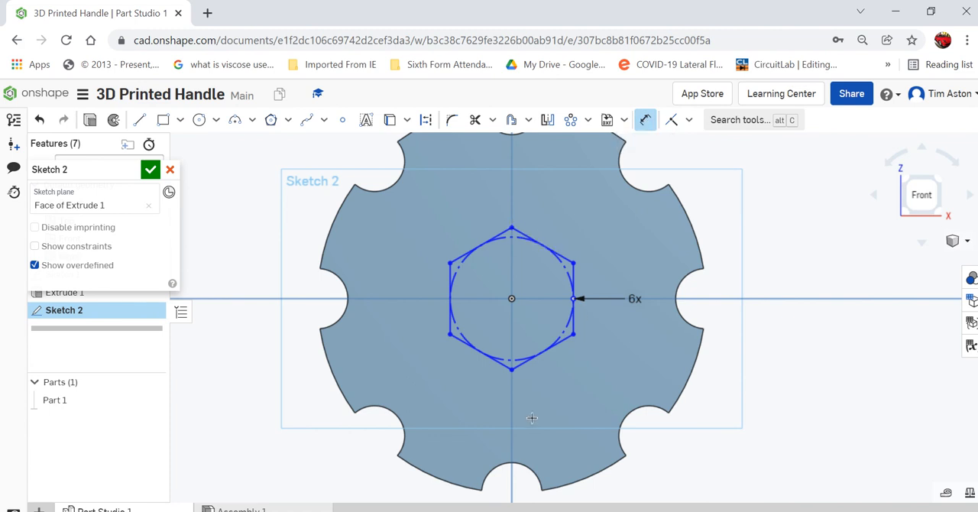
{"action": "left_click", "coordinate": [512, 371]}
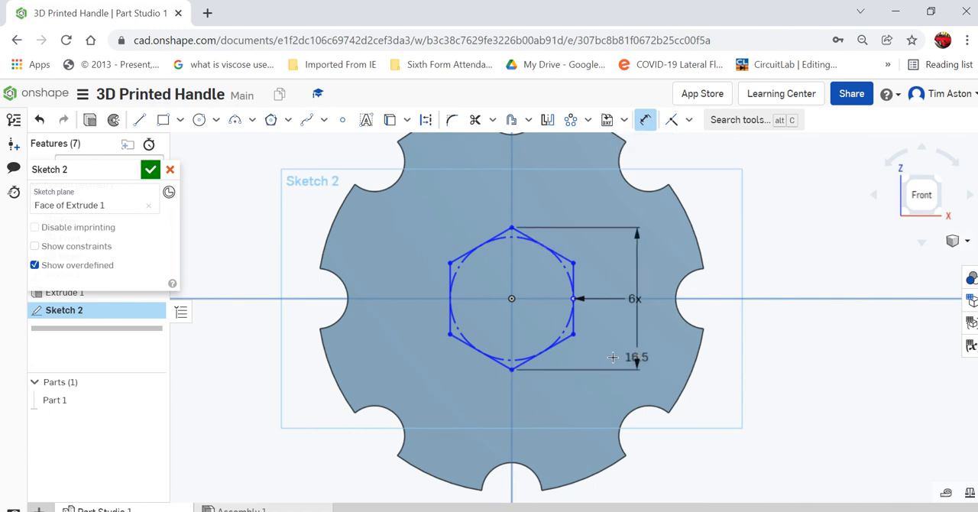
{"action": "left_click", "coordinate": [616, 360]}
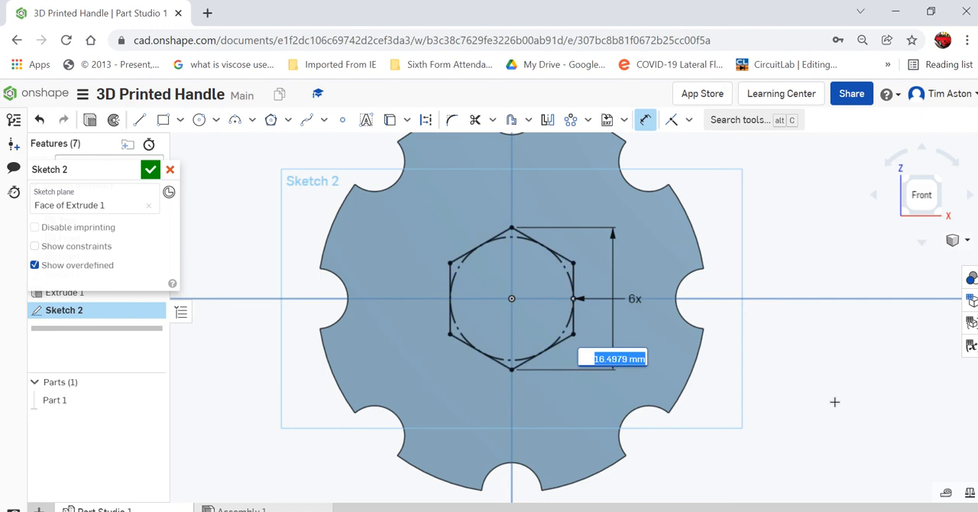
{"action": "type", "text": "8"}
{"action": "key", "text": "Return"}
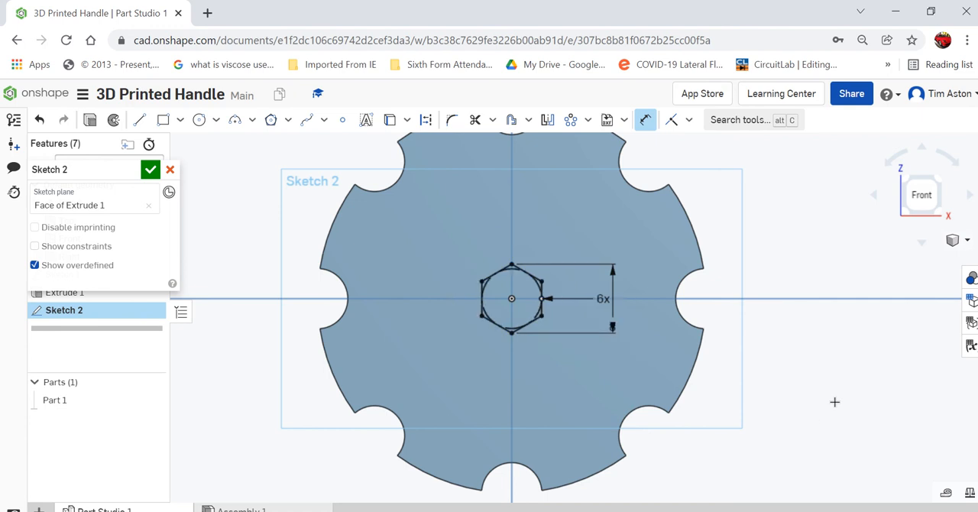
{"action": "scroll", "coordinate": [579, 332], "scroll_direction": "up", "scroll_amount": 5}
{"action": "scroll", "coordinate": [577, 334], "scroll_direction": "down", "scroll_amount": 3}
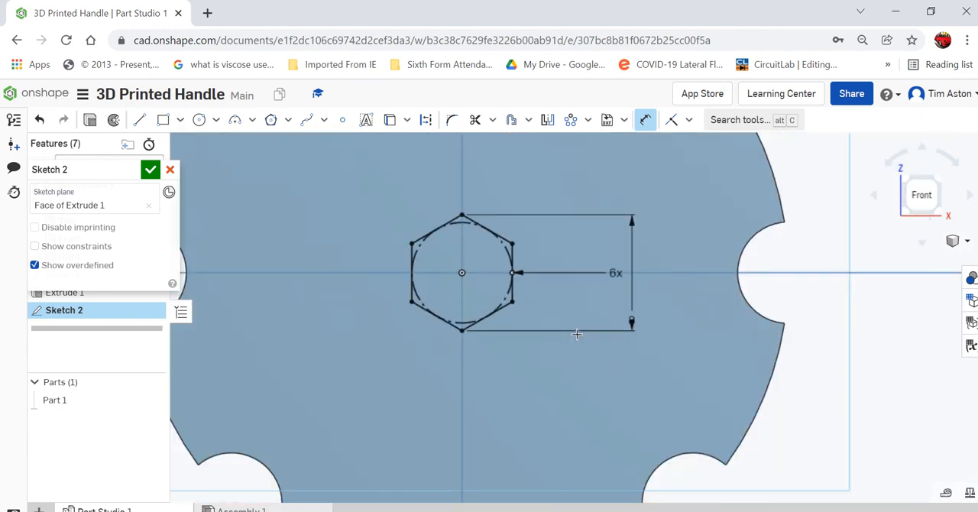
{"action": "scroll", "coordinate": [578, 334], "scroll_direction": "down", "scroll_amount": 2}
{"action": "key", "text": "f"}
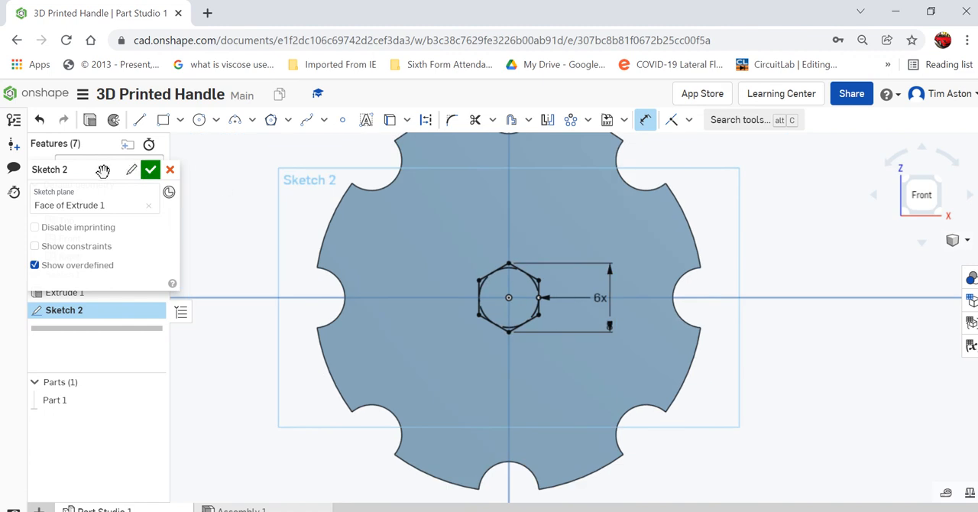
{"action": "left_click", "coordinate": [150, 169]}
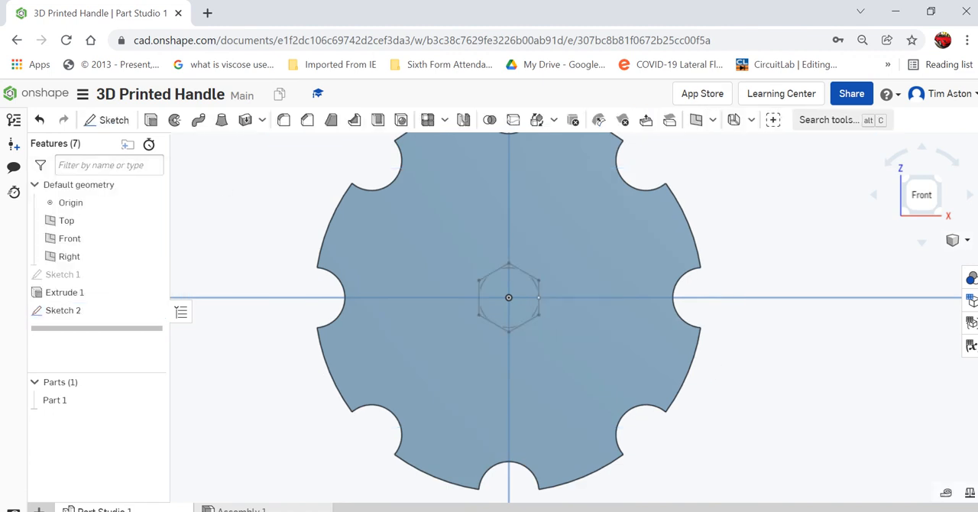
Extrude the hexagon as a Remove cut into the disc with a blind depth of 3.5 mm.
{"action": "left_click", "coordinate": [967, 242]}
{"action": "left_click", "coordinate": [913, 243]}
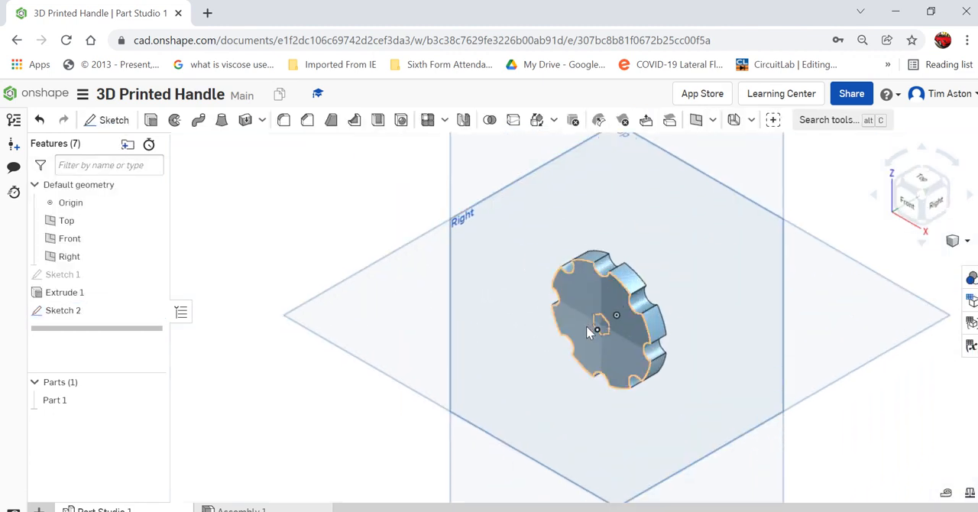
{"action": "scroll", "coordinate": [662, 327], "scroll_direction": "up", "scroll_amount": 5}
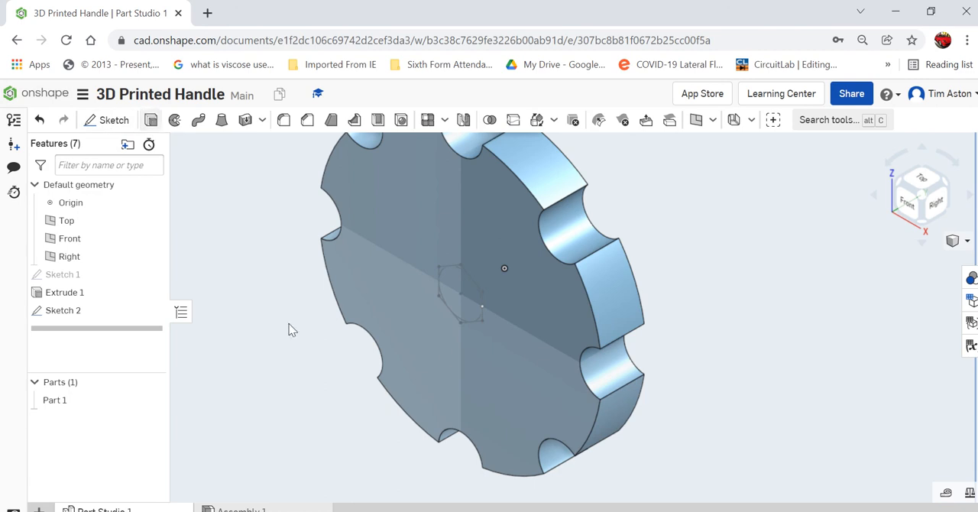
{"action": "key", "text": "shift+e"}
{"action": "left_click", "coordinate": [455, 297]}
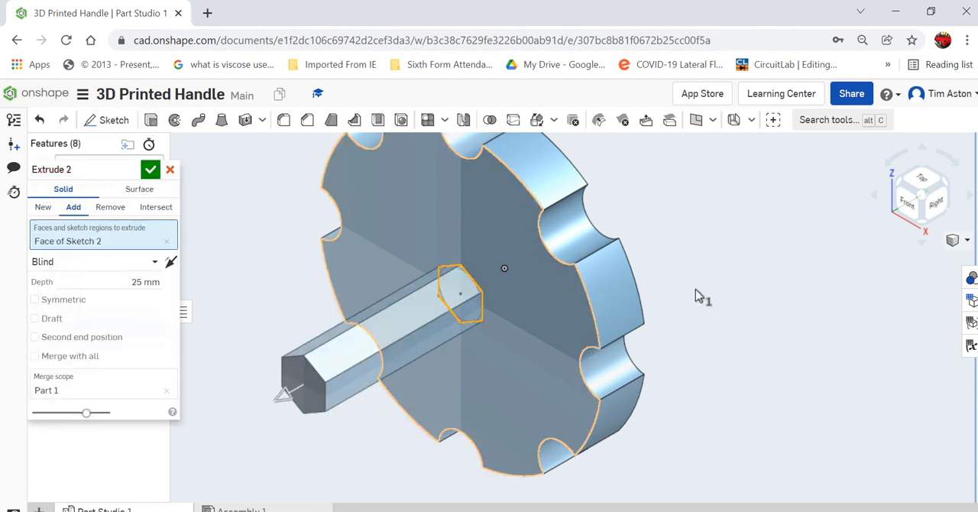
{"action": "scroll", "coordinate": [657, 281], "scroll_direction": "down", "scroll_amount": 2}
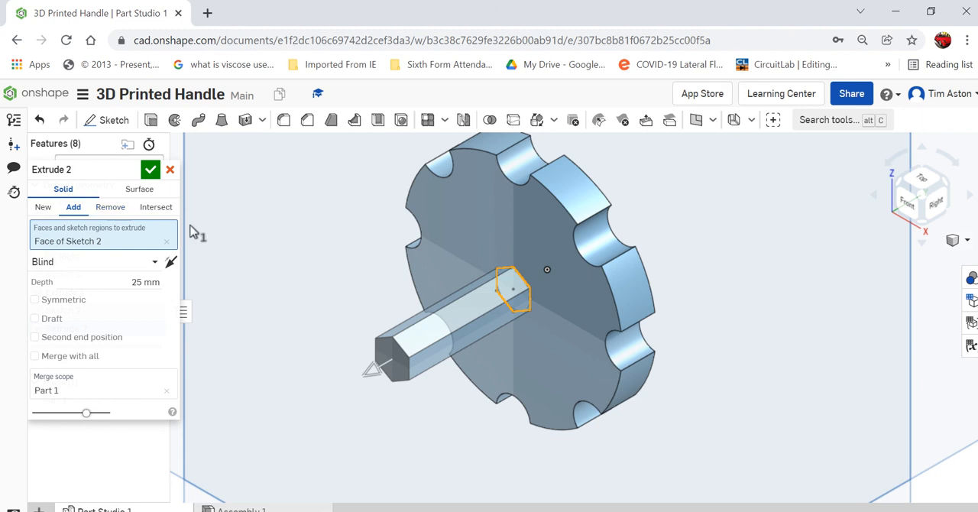
{"action": "left_click", "coordinate": [108, 211]}
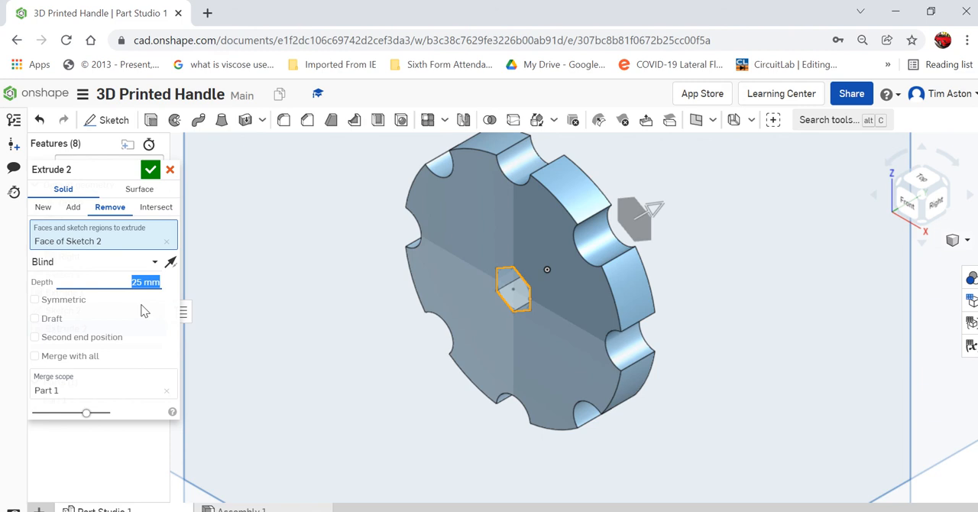
{"action": "type", "text": "3.5"}
{"action": "key", "text": "Return"}
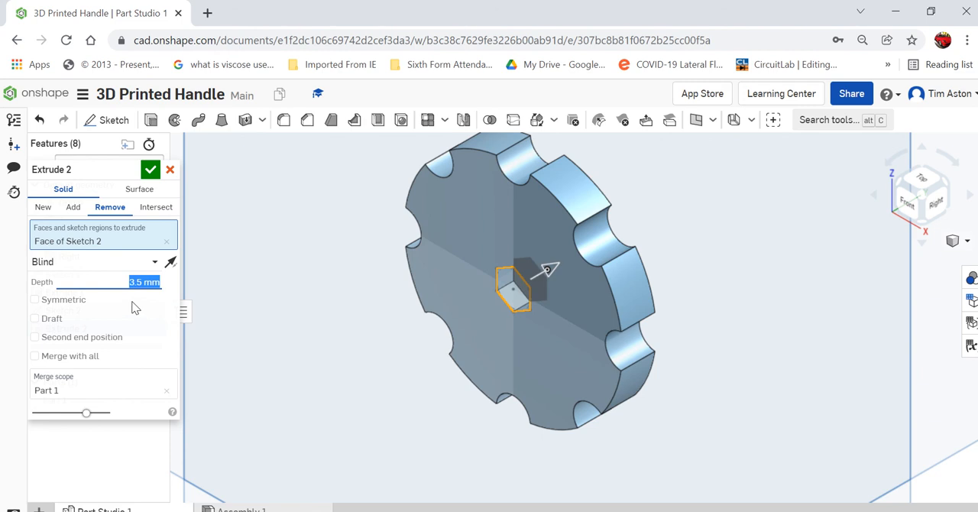
{"action": "left_click", "coordinate": [150, 169]}
Start a new sketch on the floor of the hexagonal pocket, viewed from the front.
{"action": "right_click_drag", "start_coordinate": [341, 437], "coordinate": [383, 424]}
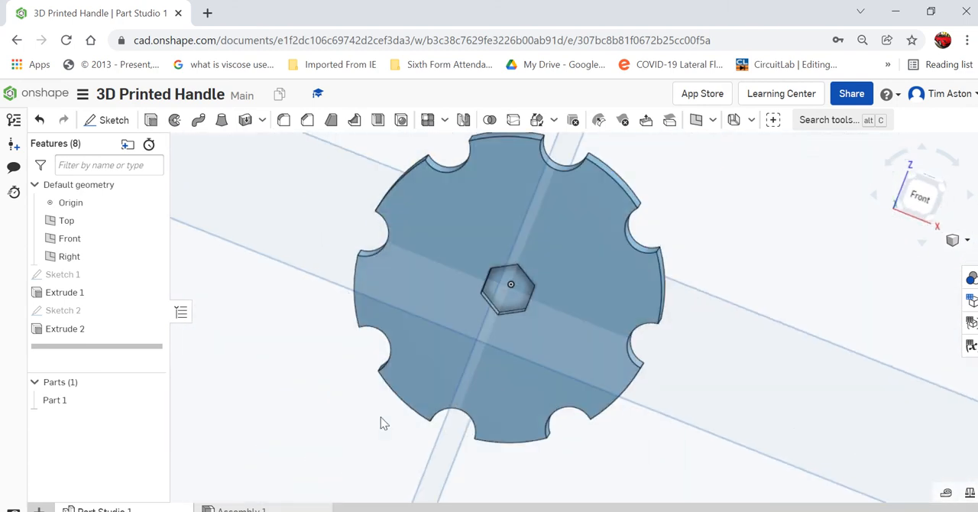
{"action": "scroll", "coordinate": [520, 288], "scroll_direction": "up", "scroll_amount": 2}
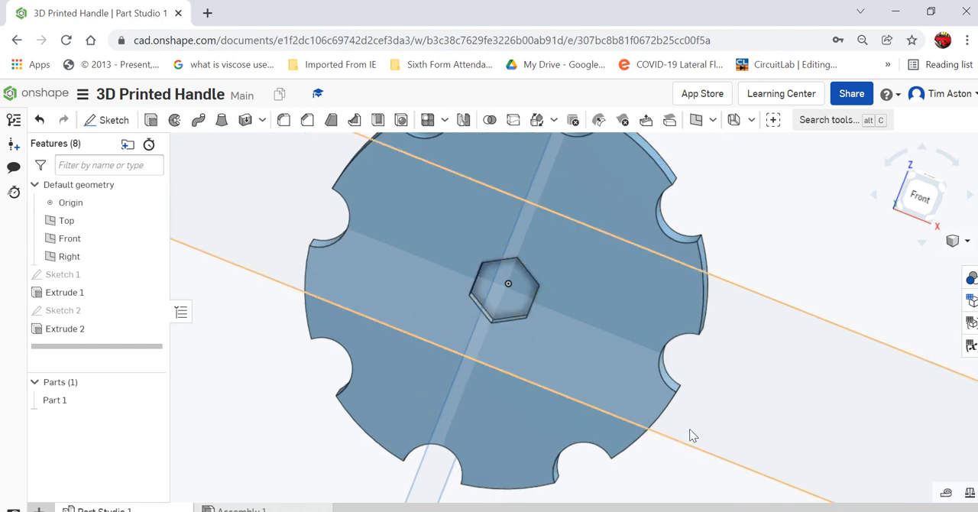
{"action": "right_click_drag", "start_coordinate": [690, 429], "coordinate": [693, 393]}
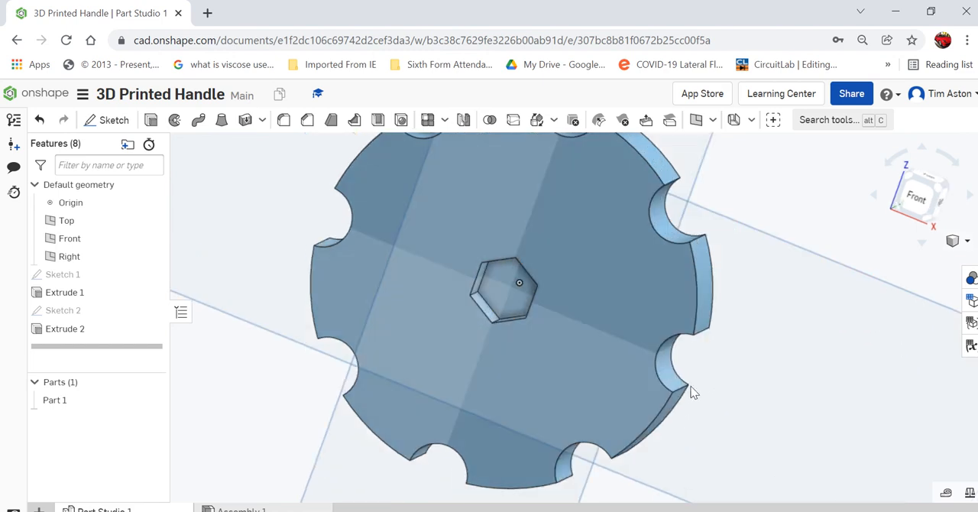
{"action": "left_click", "coordinate": [110, 120]}
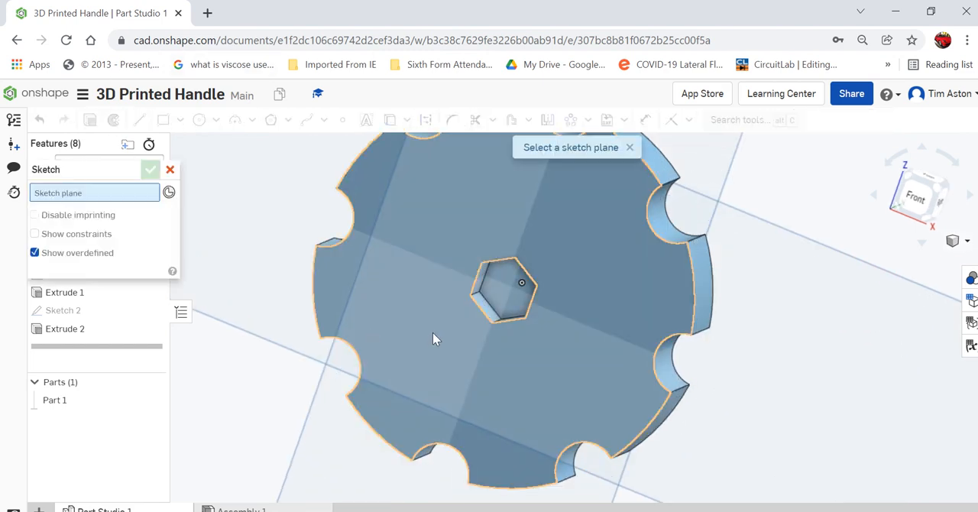
{"action": "left_click", "coordinate": [505, 296]}
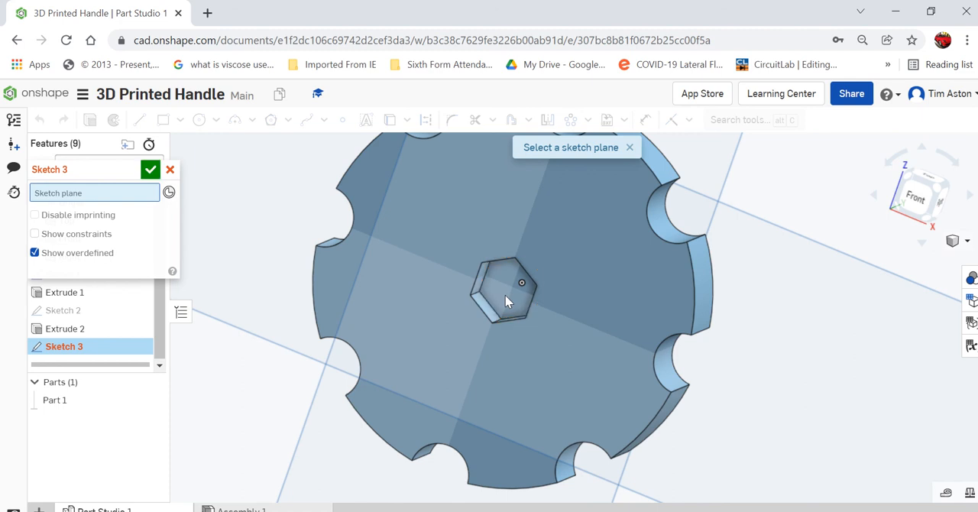
{"action": "left_click", "coordinate": [925, 190]}
{"action": "scroll", "coordinate": [571, 317], "scroll_direction": "up", "scroll_amount": 5}
{"action": "scroll", "coordinate": [575, 354], "scroll_direction": "up", "scroll_amount": 3}
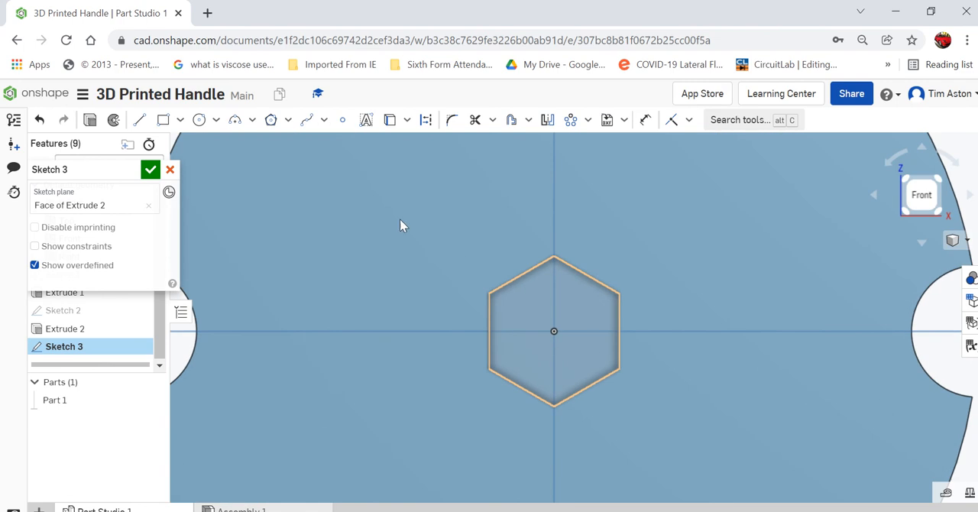
Sketch a 4.5 mm diameter circle centred on the origin inside the hexagon and finish the sketch.
{"action": "left_click", "coordinate": [199, 120]}
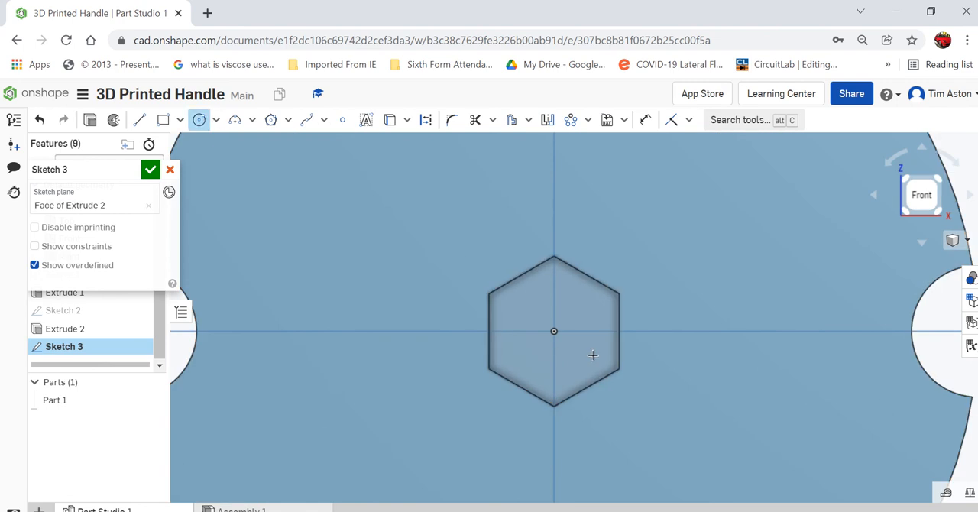
{"action": "left_click", "coordinate": [554, 331]}
{"action": "left_click", "coordinate": [581, 353]}
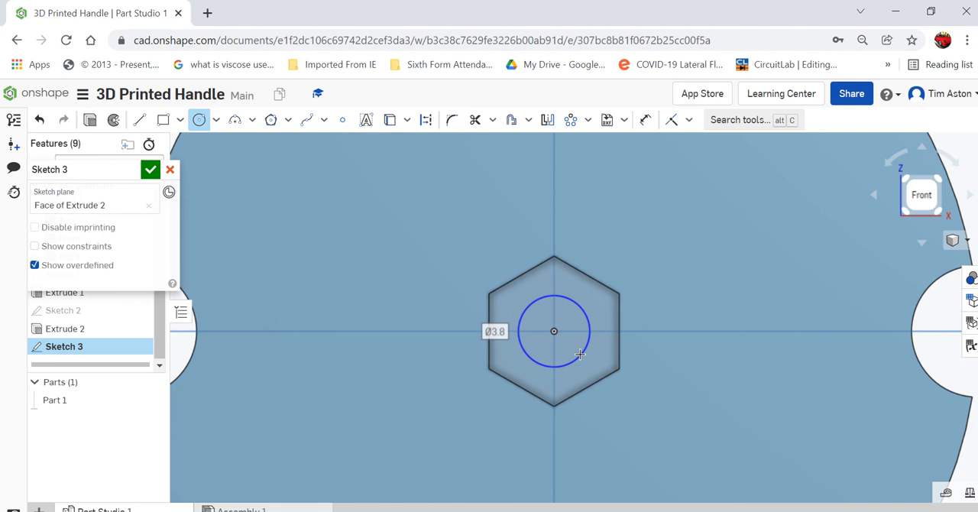
{"action": "type", "text": "4.5"}
{"action": "key", "text": "Return"}
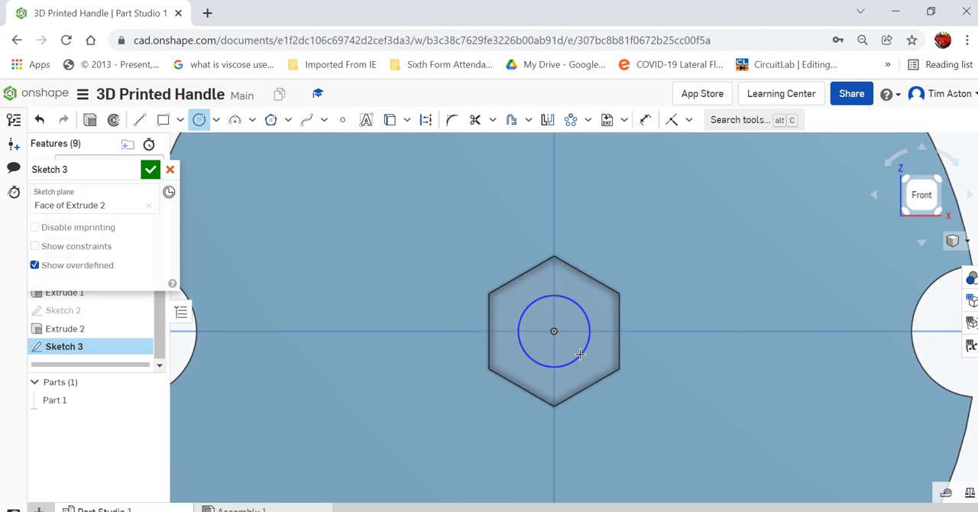
{"action": "left_click", "coordinate": [150, 169]}
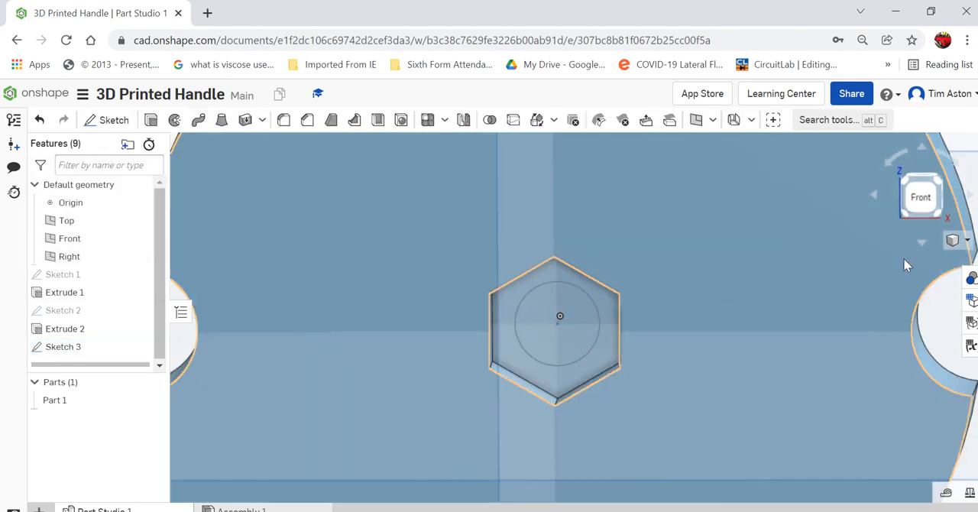
Extrude the circle on the pocket floor as an Add operation, directed into the disc with a blind depth of 3.5 mm.
{"action": "scroll", "coordinate": [832, 268], "scroll_direction": "down", "scroll_amount": 3}
{"action": "mouse_move", "coordinate": [861, 279]}
{"action": "right_mouse_down"}
{"action": "mouse_move", "coordinate": [839, 278]}
{"action": "mouse_move", "coordinate": [869, 275]}
{"action": "right_mouse_up"}
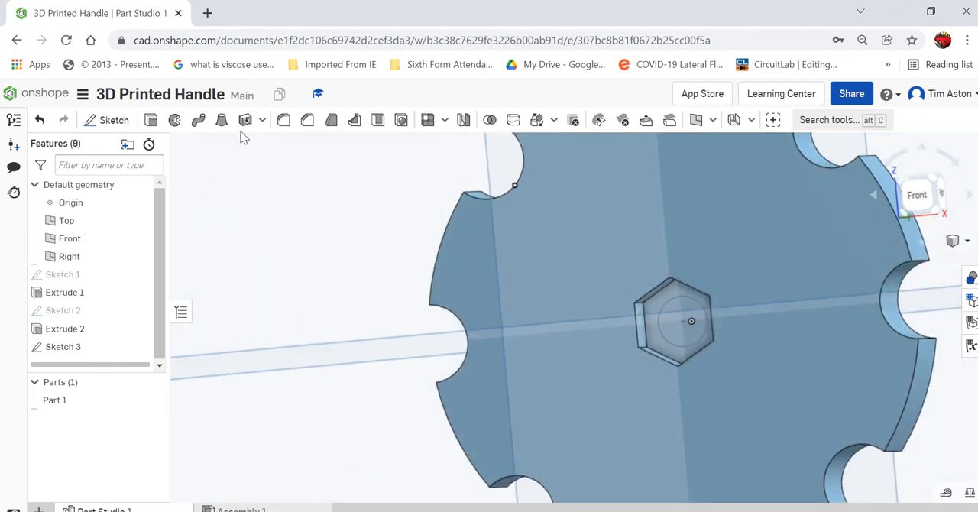
{"action": "key", "text": "shift+e"}
{"action": "left_click", "coordinate": [693, 332]}
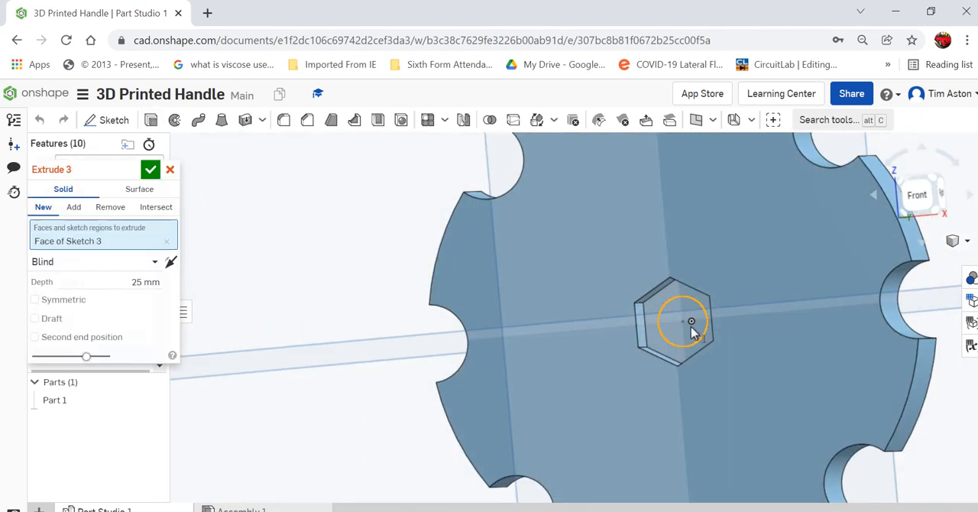
{"action": "scroll", "coordinate": [424, 283], "scroll_direction": "down", "scroll_amount": 2}
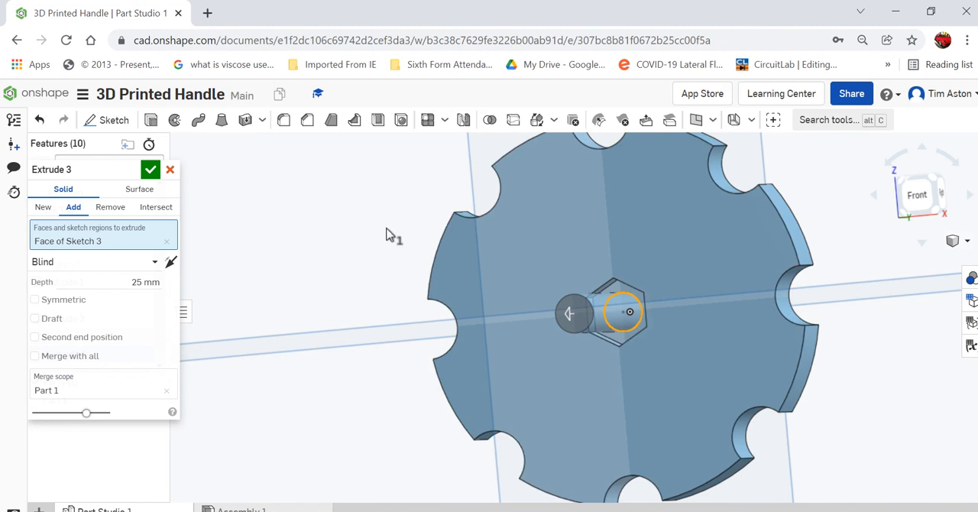
{"action": "right_click_drag", "start_coordinate": [388, 236], "coordinate": [375, 255]}
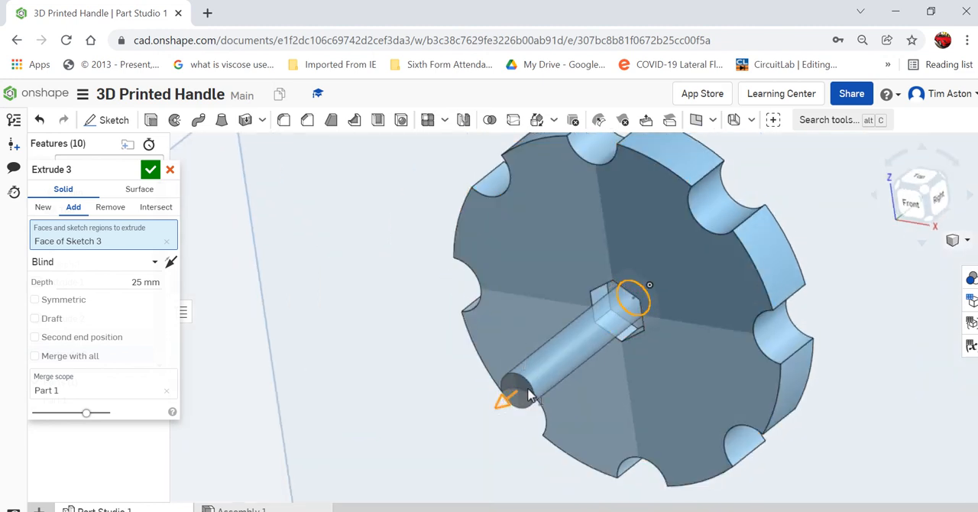
{"action": "left_click_drag", "start_coordinate": [533, 395], "coordinate": [841, 205]}
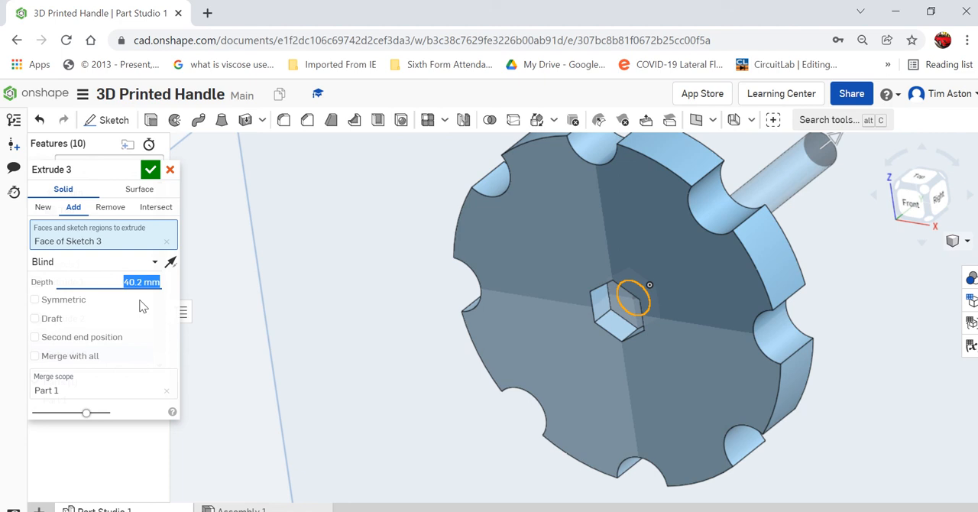
{"action": "type", "text": "3.5"}
{"action": "key", "text": "Return"}
{"action": "left_click", "coordinate": [149, 169]}
Delete the Add extrusion of the 4.5 mm circle, keeping its sketch.
{"action": "right_click", "coordinate": [352, 279]}
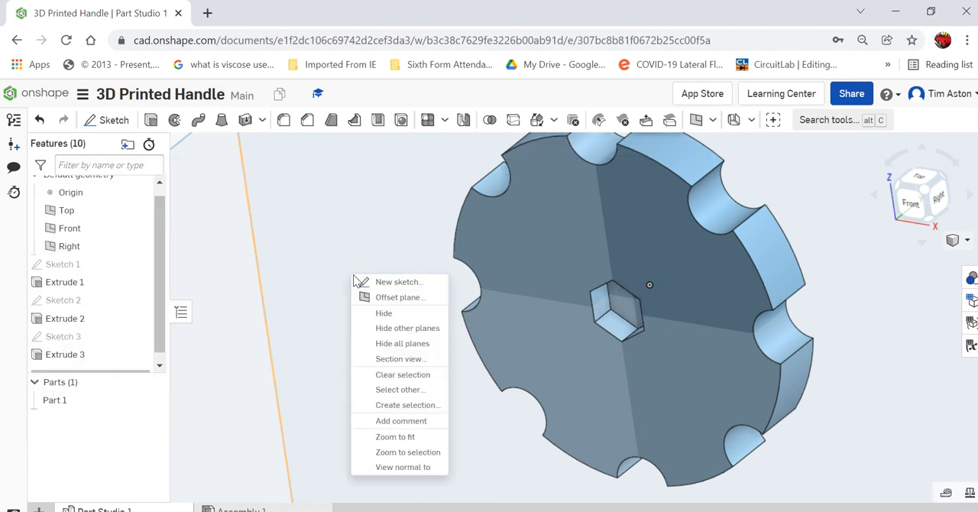
{"action": "right_click", "coordinate": [92, 364]}
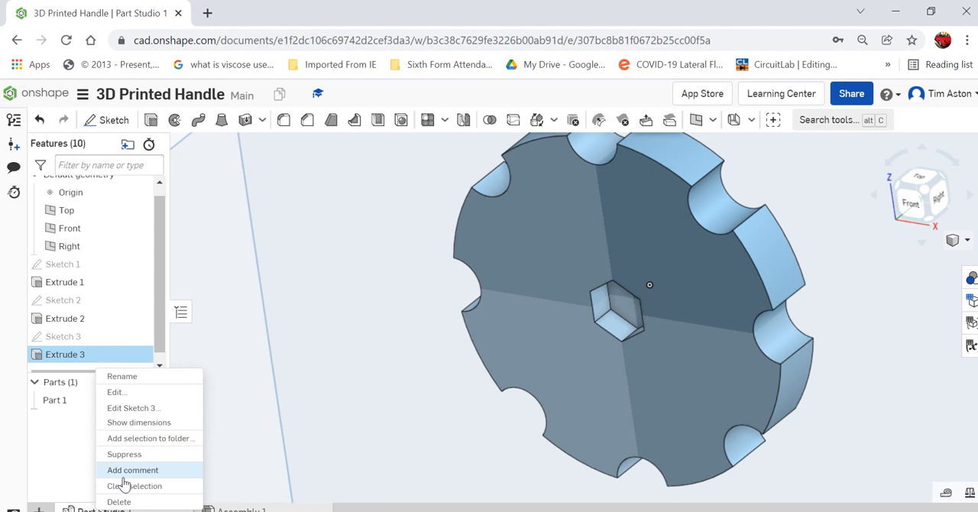
{"action": "left_click", "coordinate": [119, 501]}
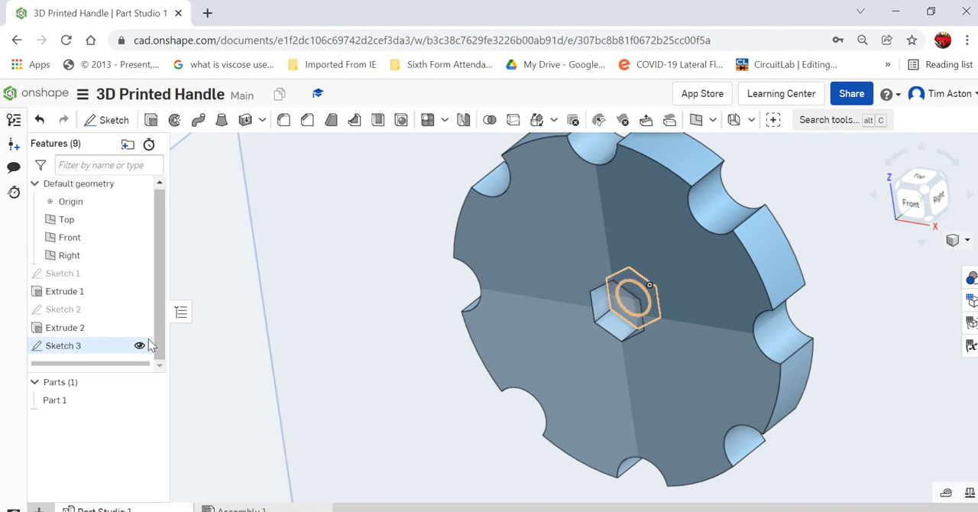
Extrude the circle on the pocket floor as a Remove cut, directed into the disc with a blind depth of 3.5 mm.
{"action": "mouse_move", "coordinate": [327, 345]}
{"action": "right_mouse_down"}
{"action": "mouse_move", "coordinate": [323, 327]}
{"action": "mouse_move", "coordinate": [339, 335]}
{"action": "mouse_move", "coordinate": [328, 333]}
{"action": "right_mouse_up"}
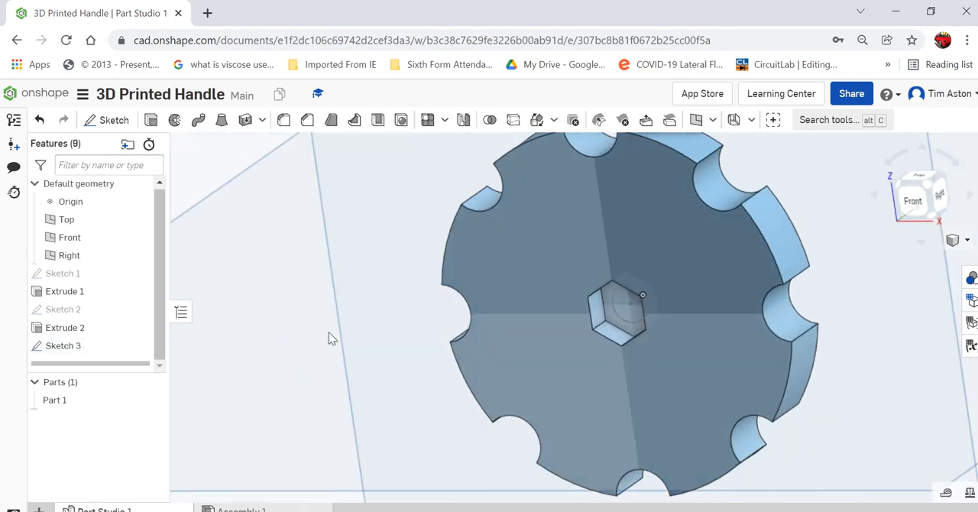
{"action": "left_click", "coordinate": [151, 122]}
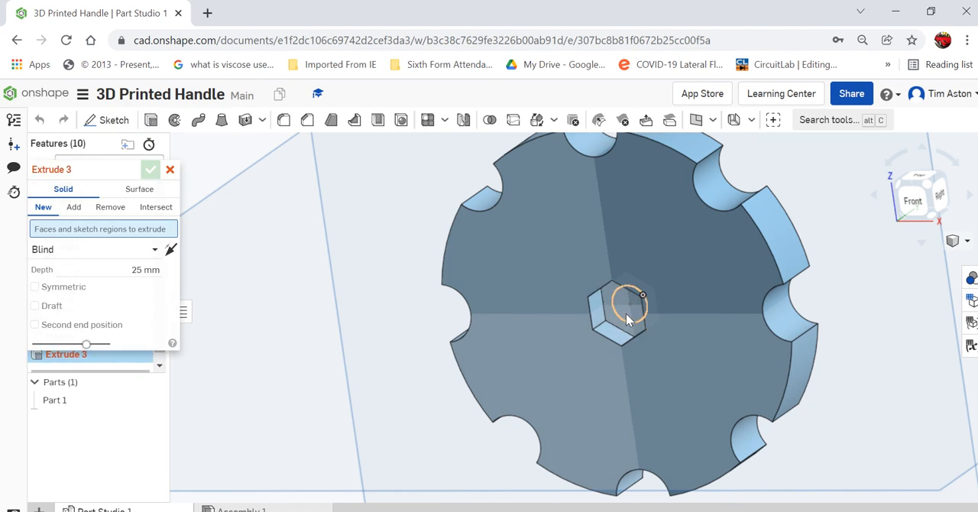
{"action": "left_click", "coordinate": [625, 316]}
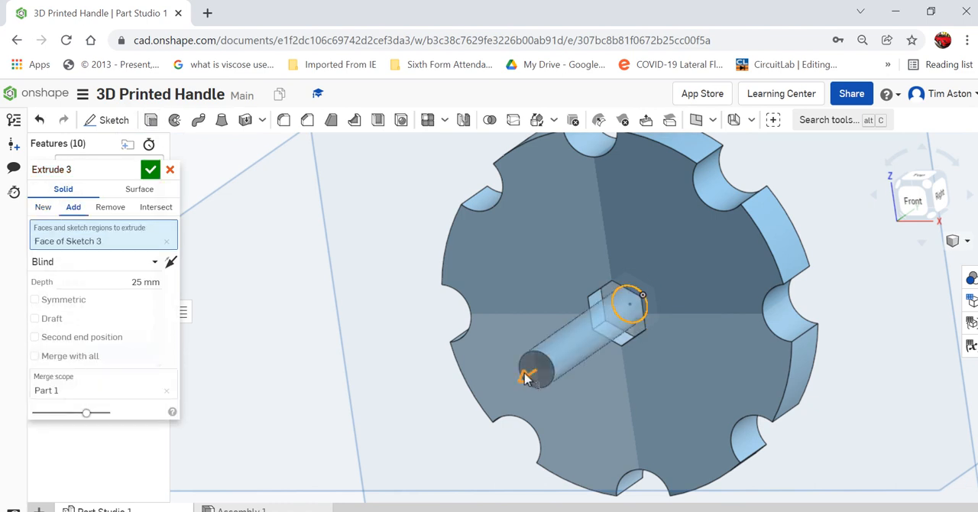
{"action": "left_click_drag", "start_coordinate": [528, 377], "coordinate": [847, 240]}
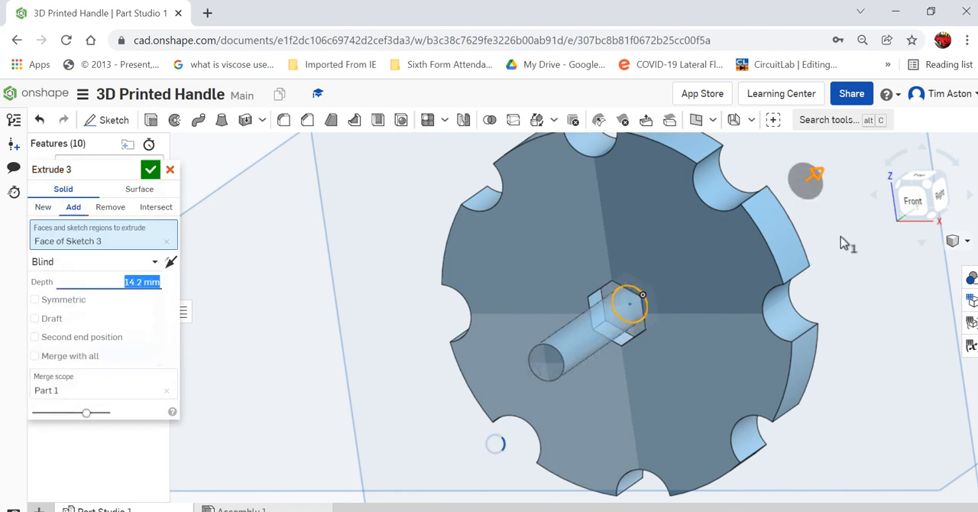
{"action": "left_click", "coordinate": [111, 207]}
{"action": "left_click", "coordinate": [120, 283]}
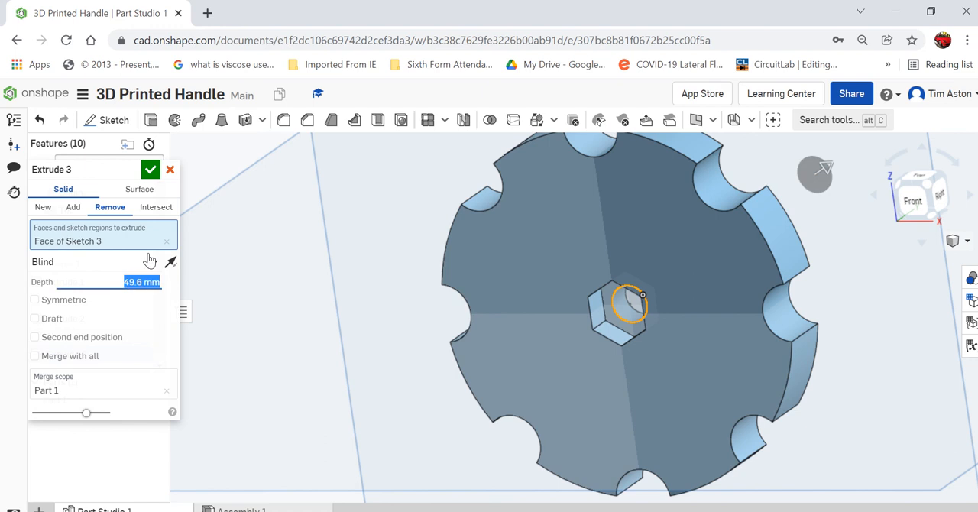
{"action": "type", "text": "3.5"}
{"action": "key", "text": "Return"}
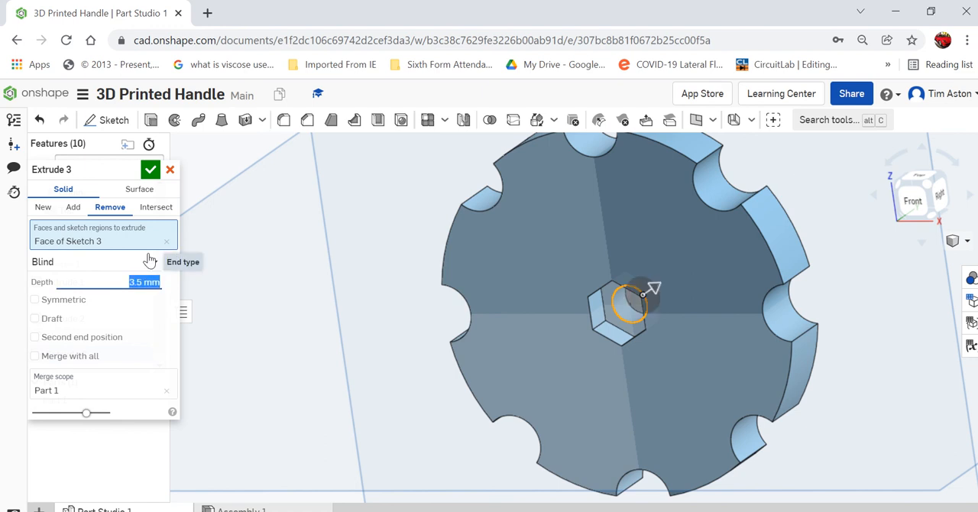
{"action": "left_click", "coordinate": [150, 169]}
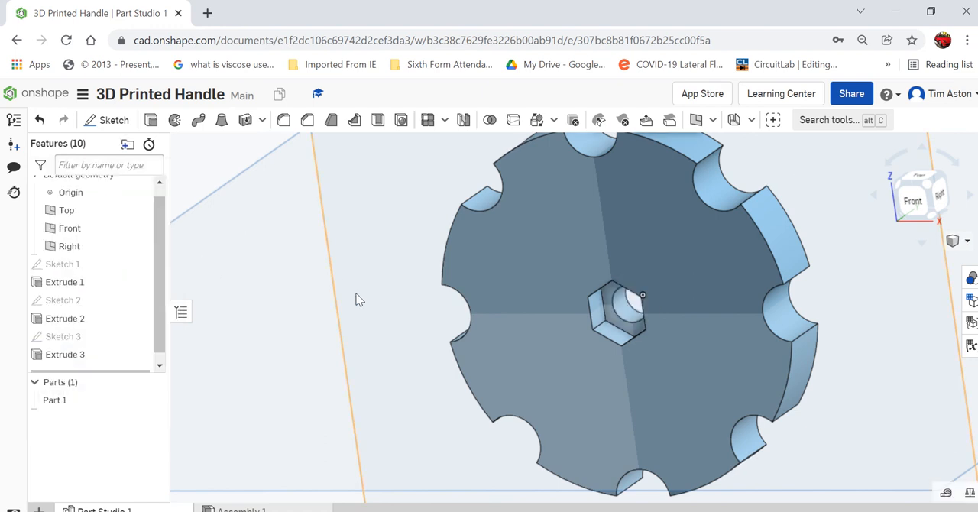
Start a 1.5 mm radius fillet on the three upper outer arc edges and the left arc edge of the disc's front face.
{"action": "right_click_drag", "start_coordinate": [356, 298], "coordinate": [377, 272]}
{"action": "scroll", "coordinate": [354, 287], "scroll_direction": "down", "scroll_amount": 3}
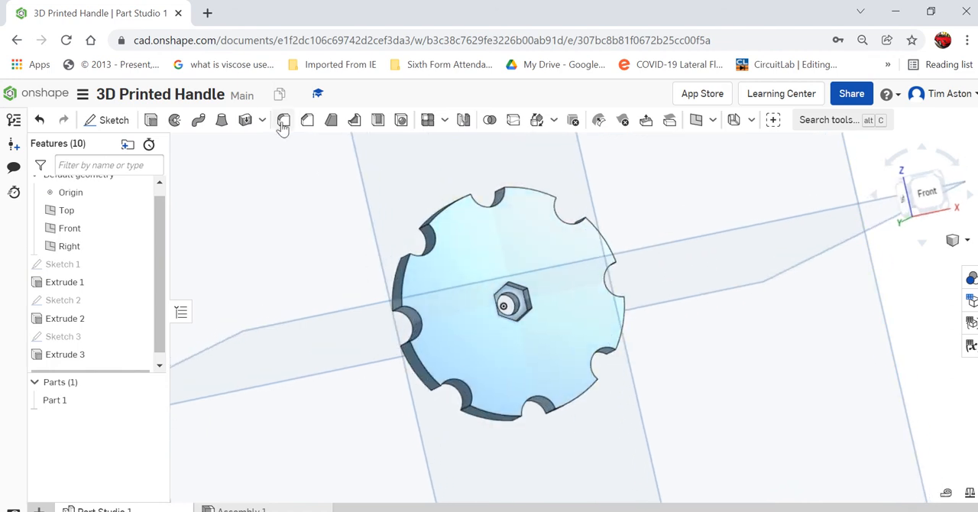
{"action": "left_click", "coordinate": [283, 121]}
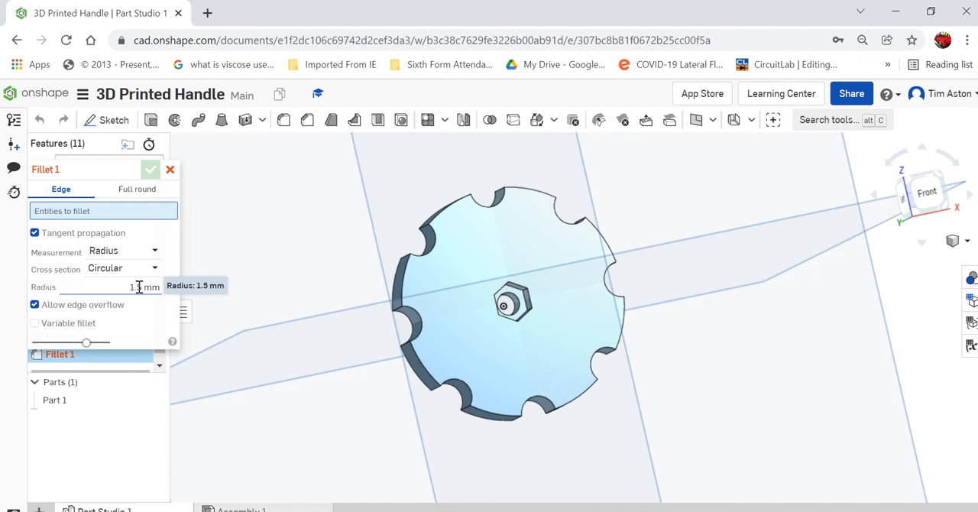
{"action": "scroll", "coordinate": [449, 209], "scroll_direction": "up", "scroll_amount": 3}
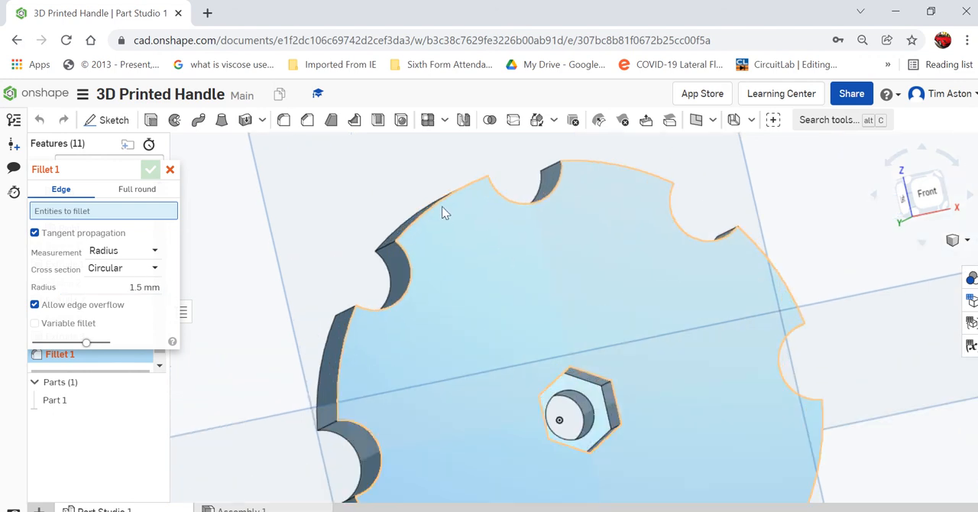
{"action": "left_click", "coordinate": [441, 211]}
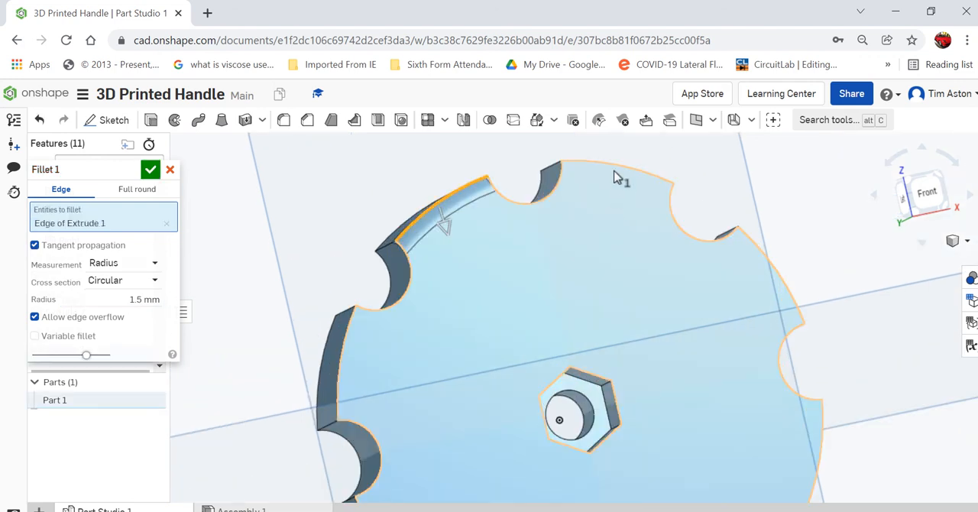
{"action": "left_click", "coordinate": [609, 171]}
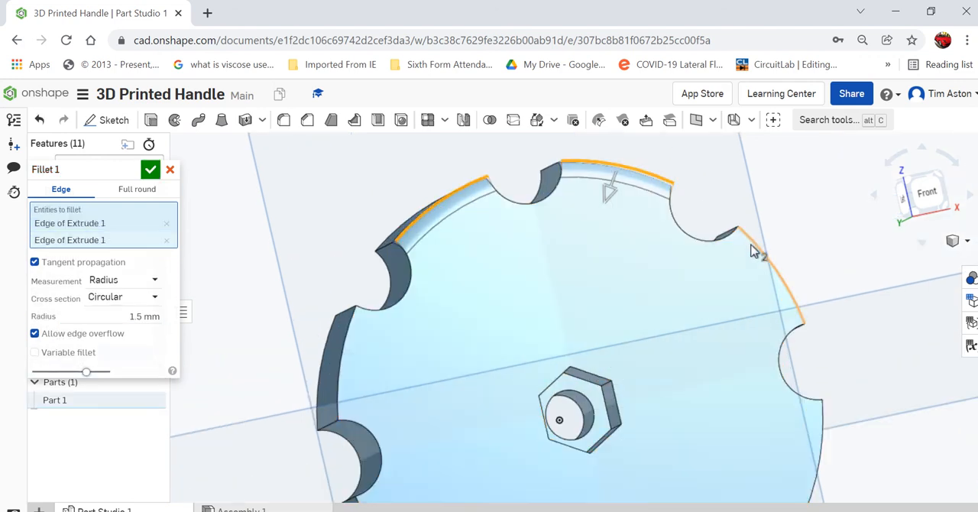
{"action": "left_click", "coordinate": [753, 247]}
{"action": "left_click", "coordinate": [352, 346]}
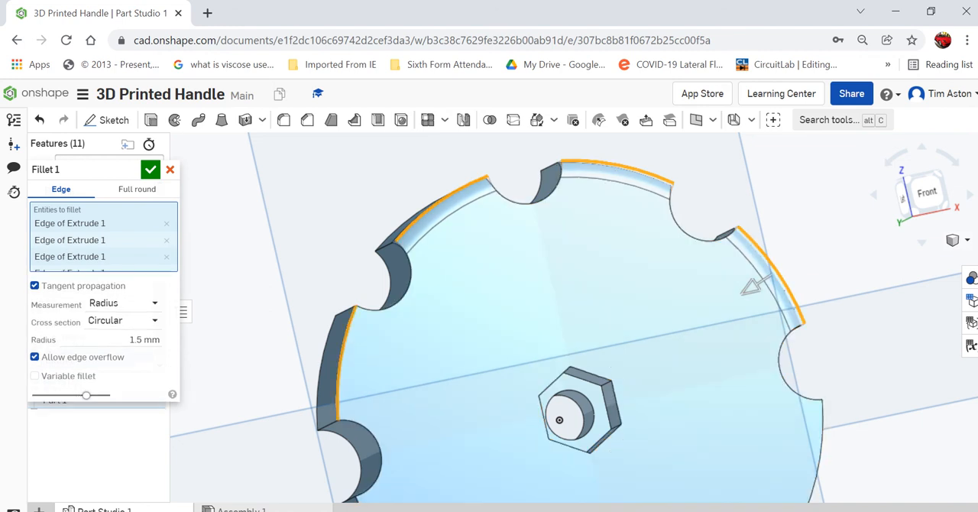
Add the remaining outer arc edges of the disc's front face to the 1.5 mm fillet and apply it.
{"action": "scroll", "coordinate": [447, 222], "scroll_direction": "down", "scroll_amount": 3}
{"action": "scroll", "coordinate": [439, 382], "scroll_direction": "up", "scroll_amount": 5}
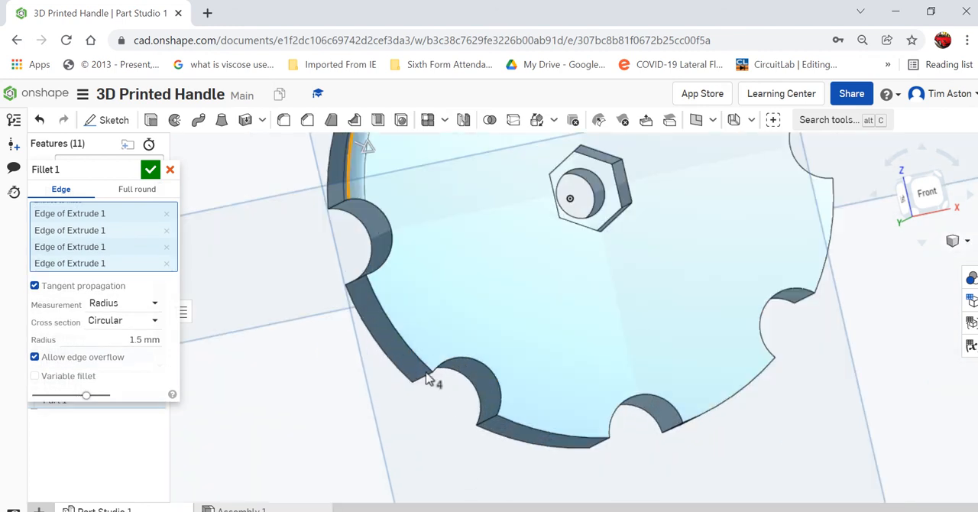
{"action": "scroll", "coordinate": [558, 427], "scroll_direction": "down", "scroll_amount": 2}
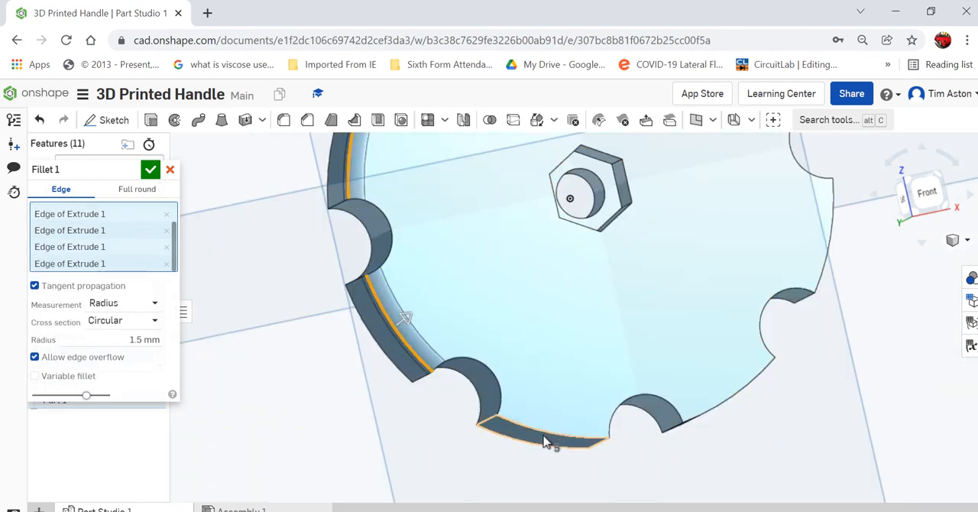
{"action": "left_click", "coordinate": [546, 437]}
{"action": "left_click", "coordinate": [712, 411]}
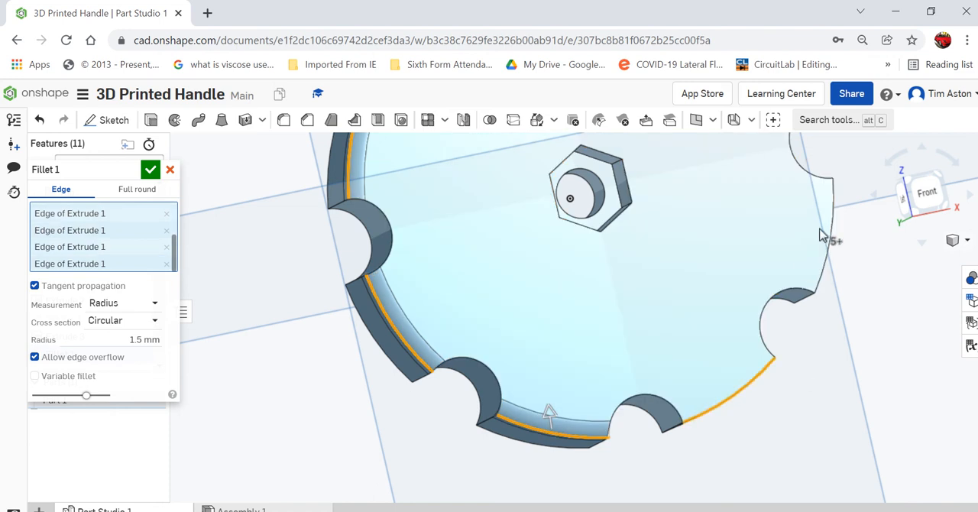
{"action": "left_click", "coordinate": [832, 218]}
{"action": "scroll", "coordinate": [602, 425], "scroll_direction": "down", "scroll_amount": 4}
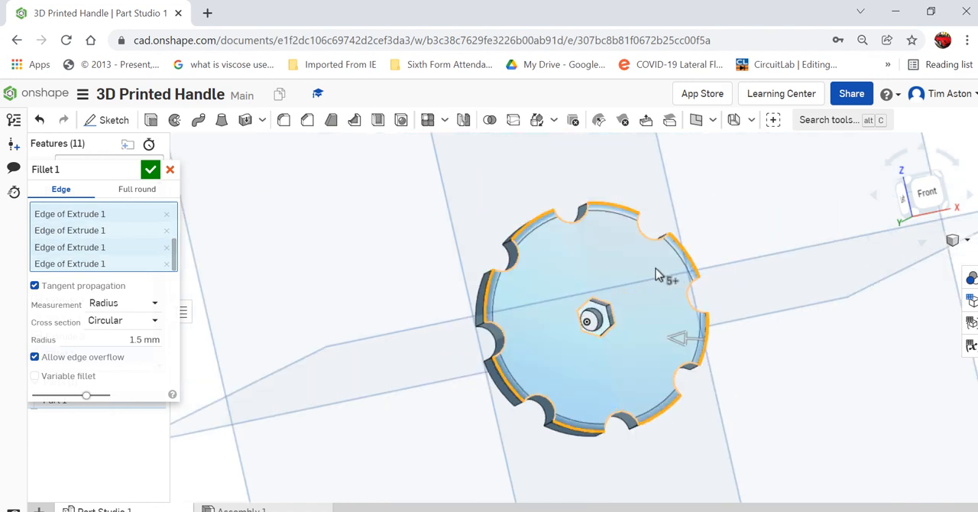
{"action": "left_click", "coordinate": [150, 169]}
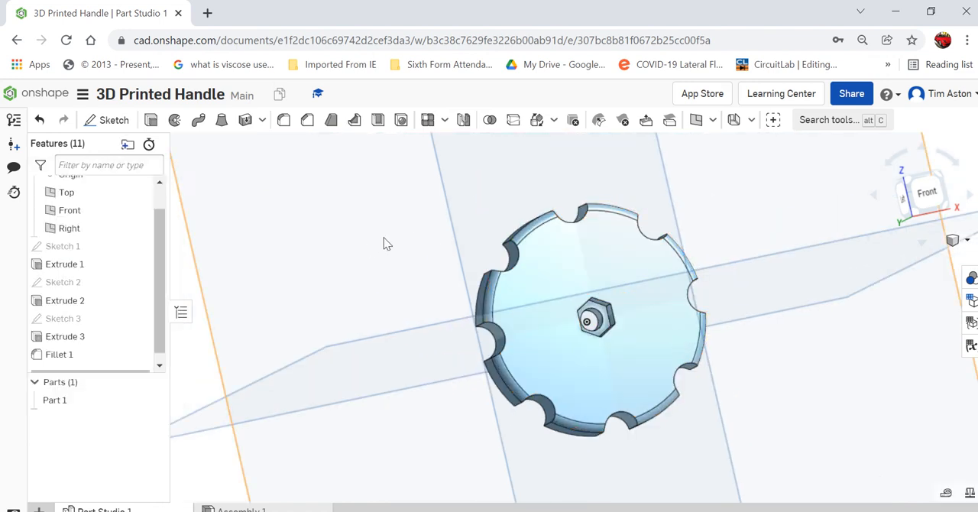
Start a new sketch on the disc's front face, viewed from the front.
{"action": "right_click_drag", "start_coordinate": [384, 242], "coordinate": [440, 269]}
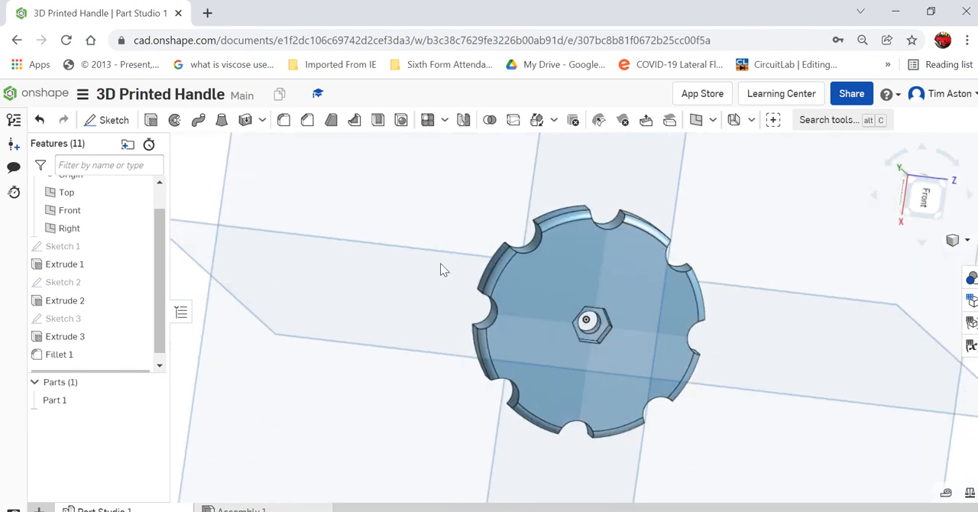
{"action": "left_click", "coordinate": [925, 199]}
{"action": "scroll", "coordinate": [633, 346], "scroll_direction": "up", "scroll_amount": 2}
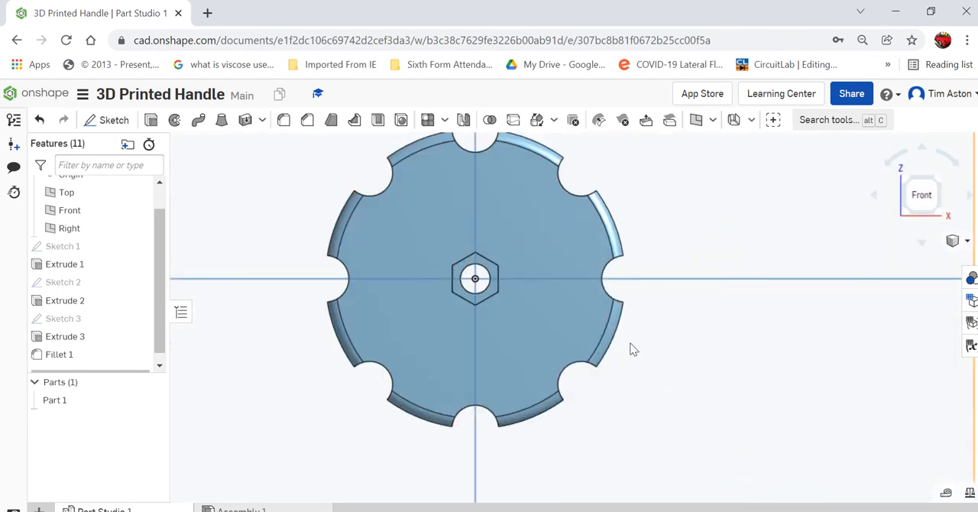
{"action": "scroll", "coordinate": [631, 348], "scroll_direction": "down", "scroll_amount": 1}
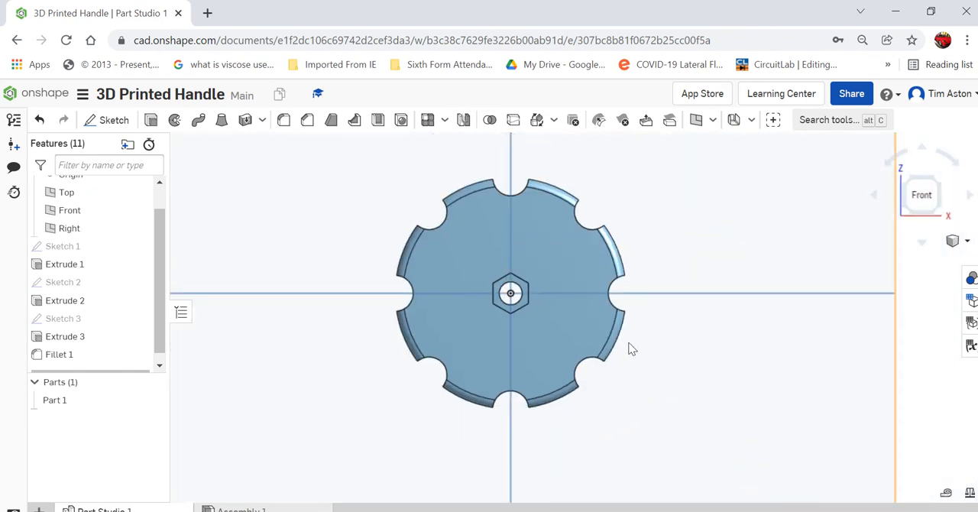
{"action": "left_click", "coordinate": [965, 241]}
{"action": "left_click", "coordinate": [910, 238]}
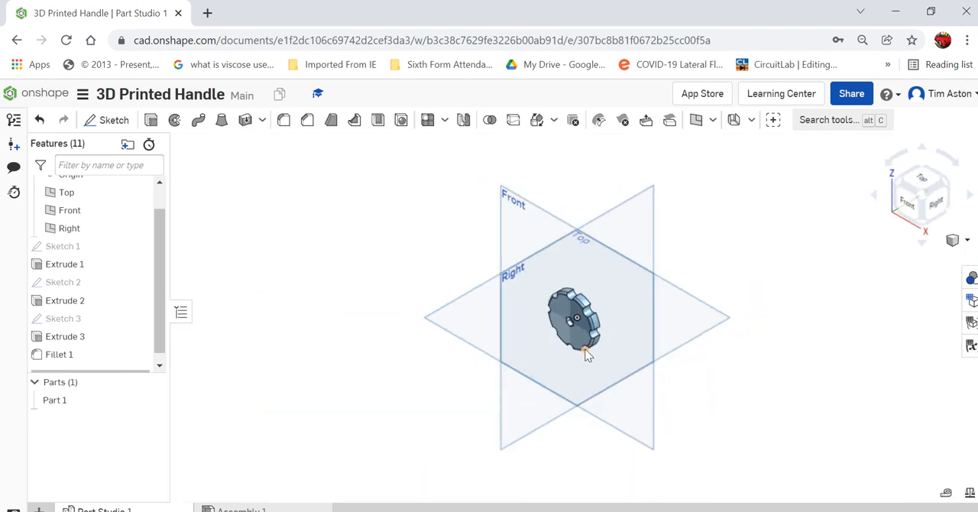
{"action": "scroll", "coordinate": [586, 346], "scroll_direction": "up", "scroll_amount": 2}
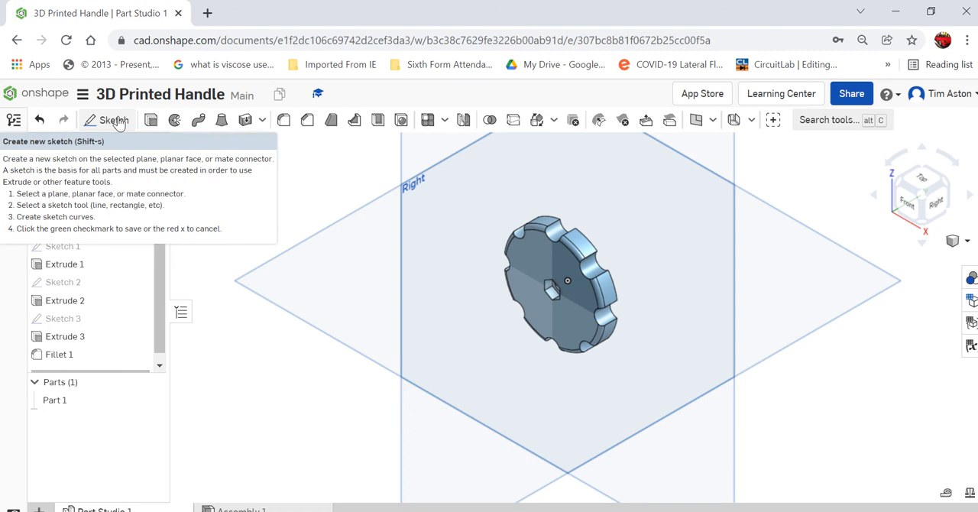
{"action": "left_click", "coordinate": [115, 122]}
{"action": "left_click", "coordinate": [546, 264]}
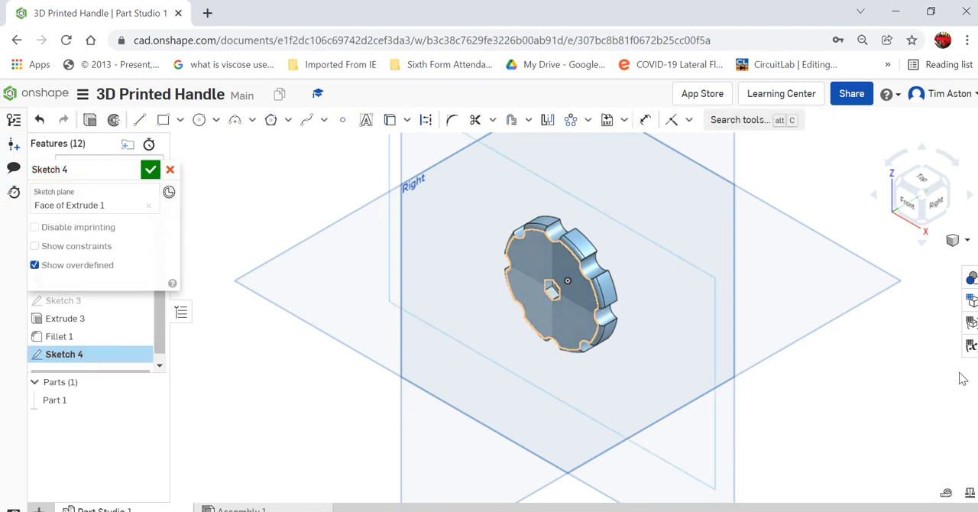
{"action": "left_click", "coordinate": [906, 203]}
{"action": "scroll", "coordinate": [581, 329], "scroll_direction": "up", "scroll_amount": 3}
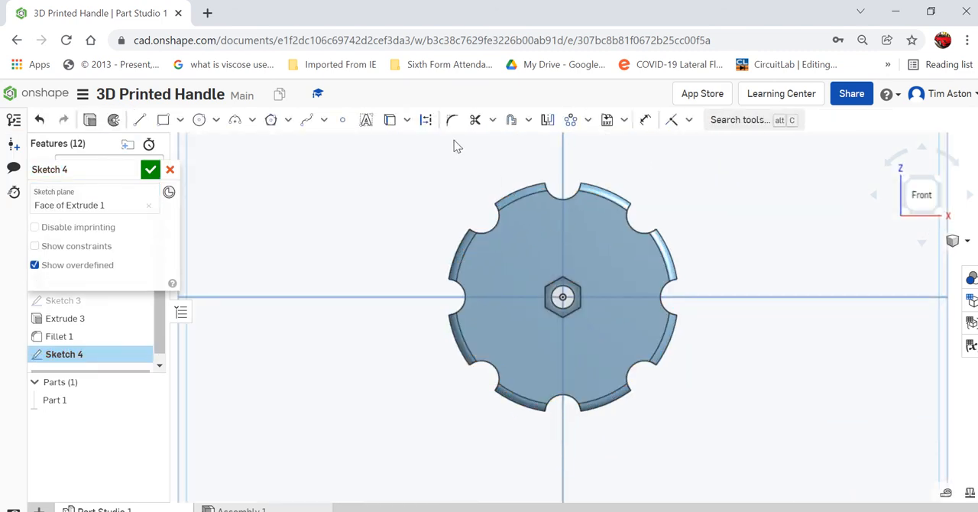
Add the sketch text "T" in Open Sans on the disc face, to the left of the hexagonal pocket.
{"action": "left_click", "coordinate": [366, 120]}
{"action": "left_click", "coordinate": [480, 266]}
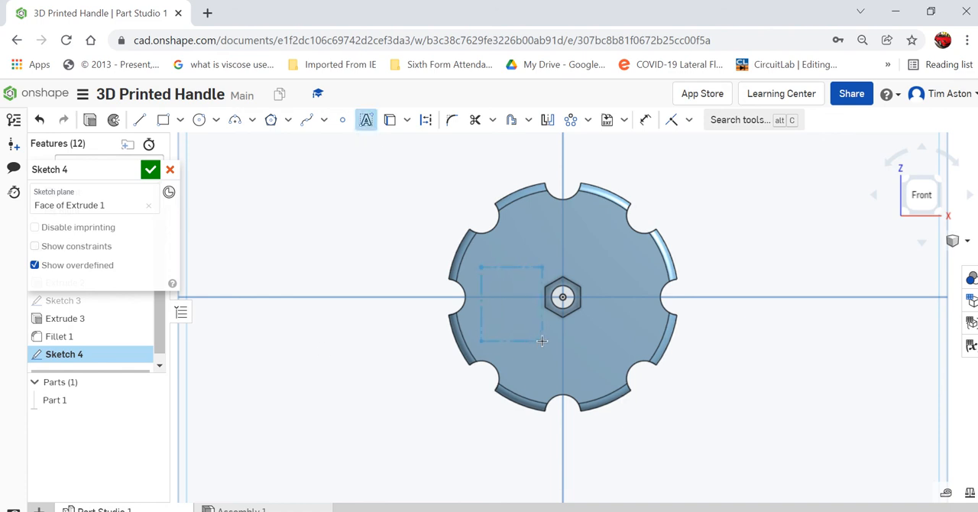
{"action": "left_click", "coordinate": [538, 342]}
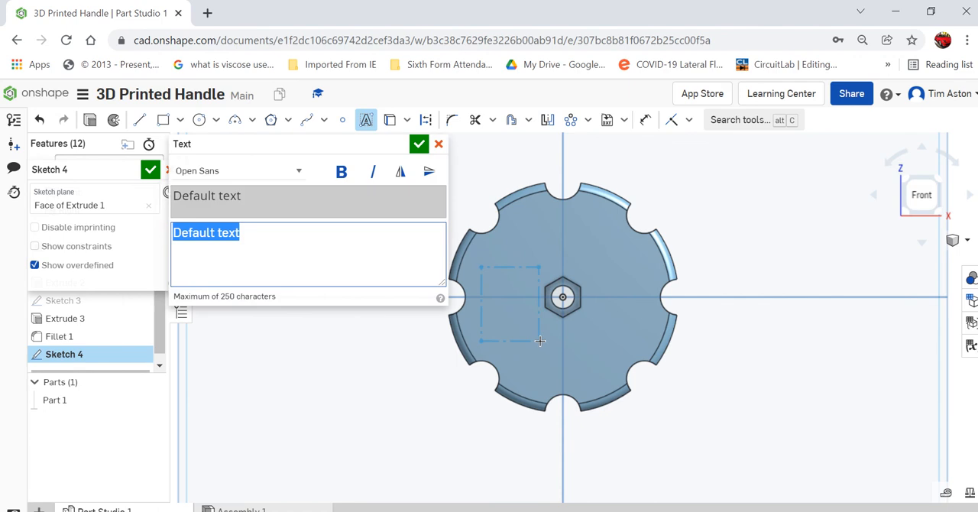
{"action": "type", "text": "T"}
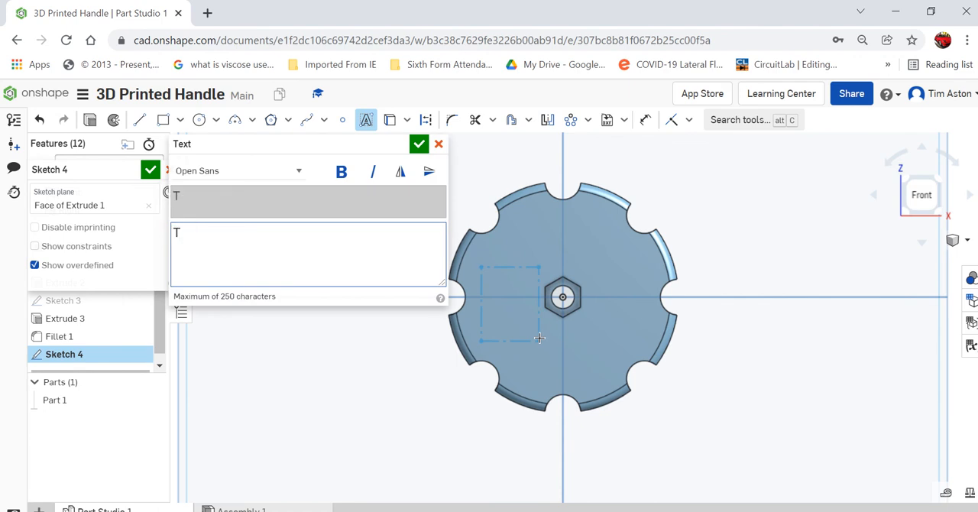
{"action": "left_click", "coordinate": [344, 184]}
{"action": "left_click", "coordinate": [343, 176]}
{"action": "left_click", "coordinate": [419, 145]}
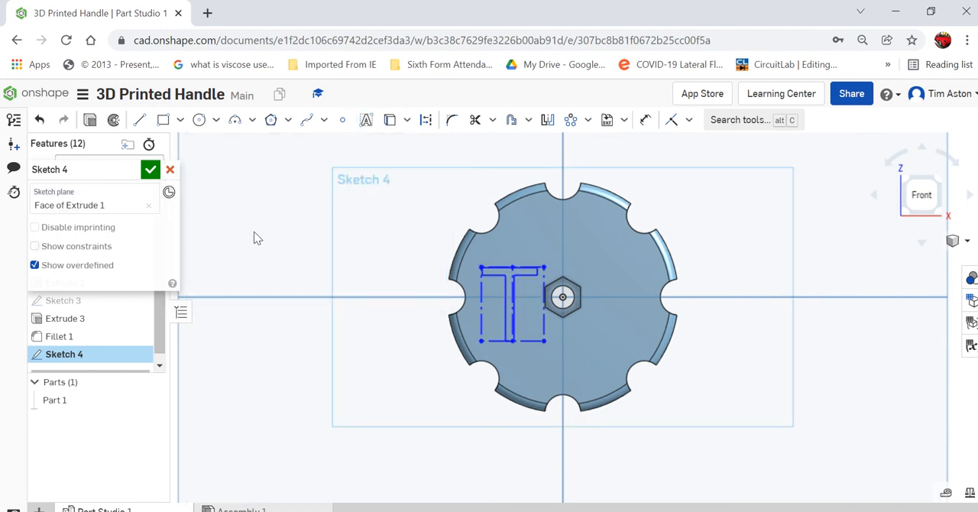
Add the bold sketch text "A" in Open Sans on the disc face, to the right of the hexagonal pocket.
{"action": "left_click", "coordinate": [367, 123]}
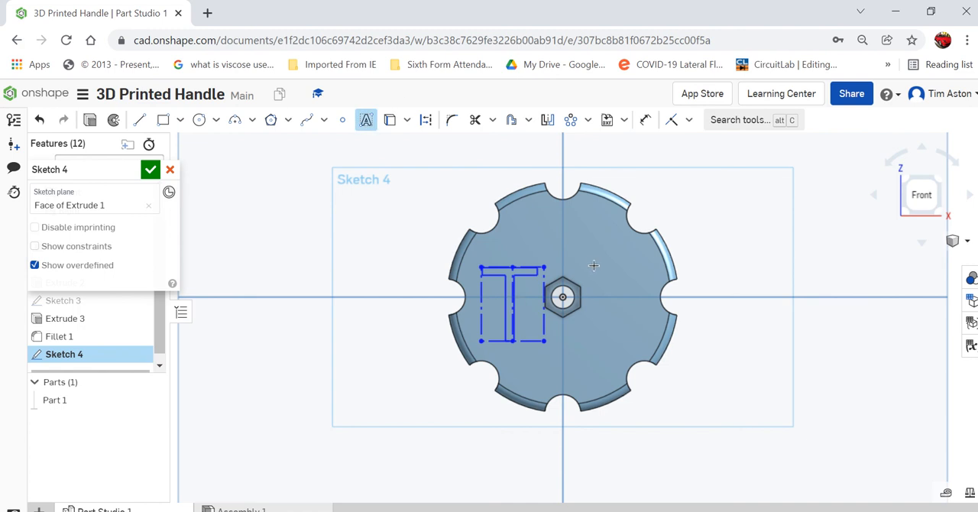
{"action": "left_click", "coordinate": [647, 343]}
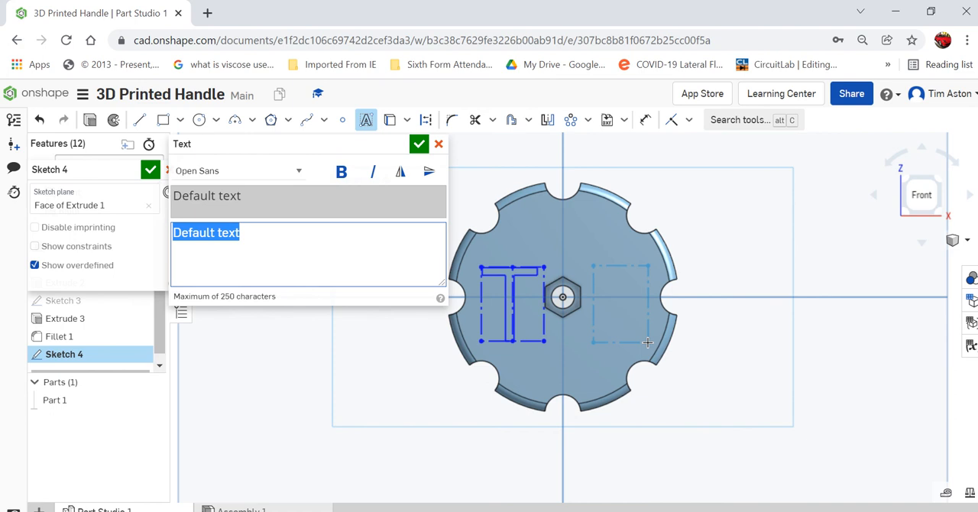
{"action": "left_click", "coordinate": [342, 173]}
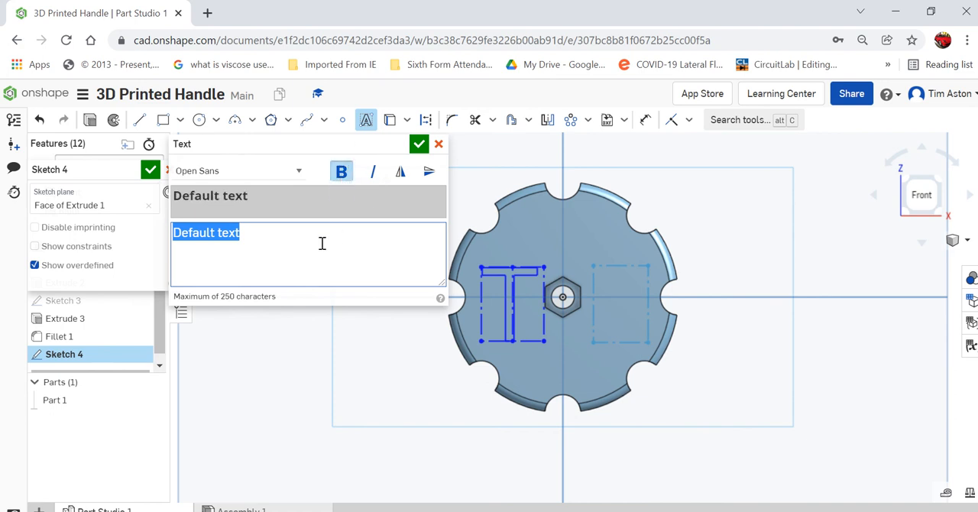
{"action": "type", "text": "A"}
{"action": "left_click", "coordinate": [418, 143]}
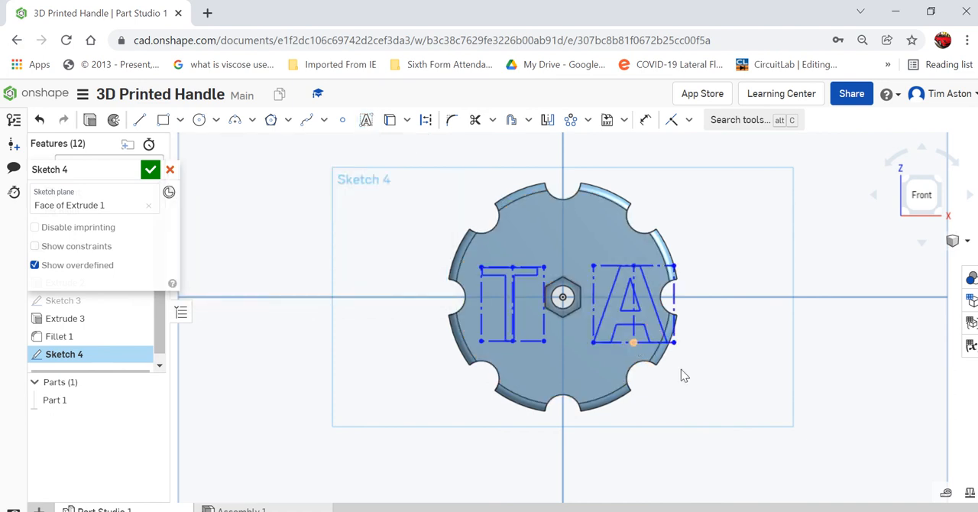
Shrink and reposition the "A" text box so it fits between the hexagonal pocket and the disc's filleted edge.
{"action": "mouse_move", "coordinate": [675, 346]}
{"action": "left_mouse_down"}
{"action": "mouse_move", "coordinate": [662, 344]}
{"action": "mouse_move", "coordinate": [671, 345]}
{"action": "left_mouse_up"}
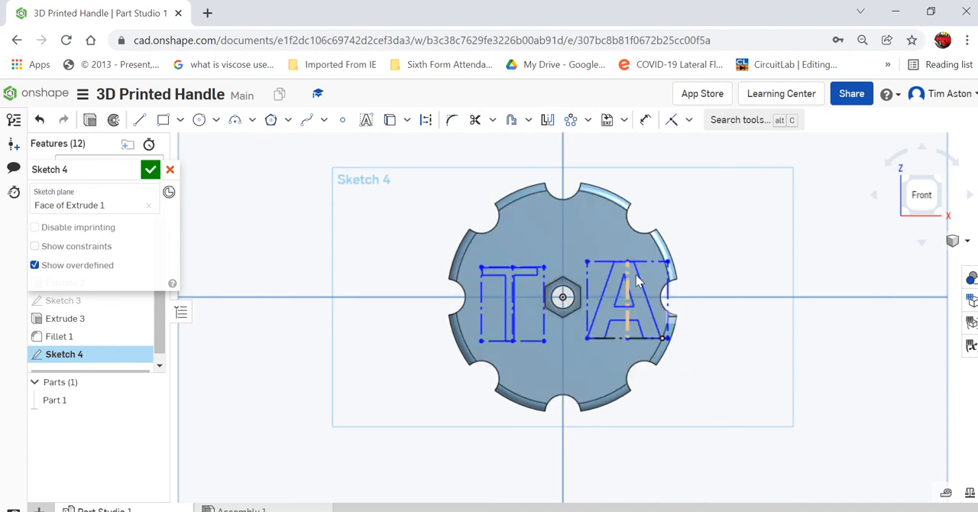
{"action": "left_click_drag", "start_coordinate": [668, 263], "coordinate": [655, 274]}
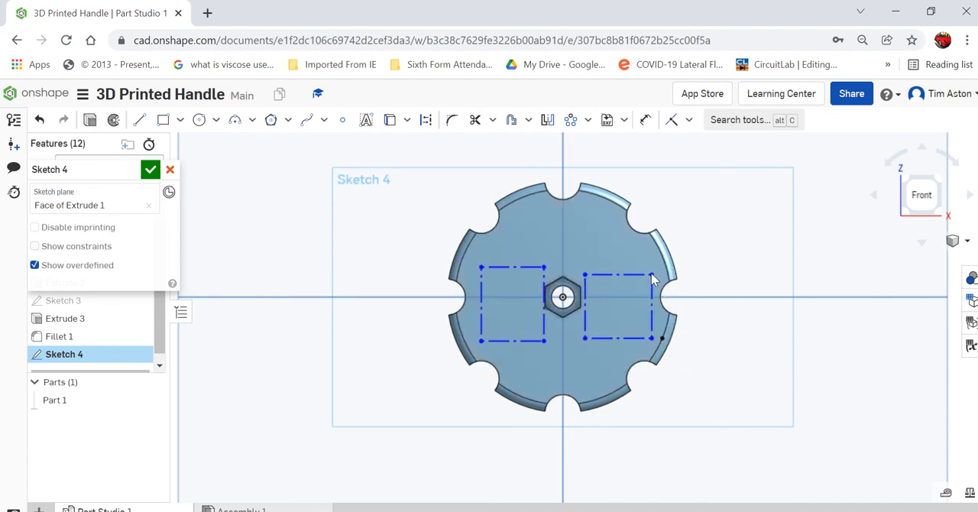
{"action": "mouse_move", "coordinate": [654, 274]}
{"action": "right_mouse_down"}
{"action": "mouse_move", "coordinate": [655, 262]}
{"action": "mouse_move", "coordinate": [647, 277]}
{"action": "mouse_move", "coordinate": [630, 269]}
{"action": "mouse_move", "coordinate": [648, 279]}
{"action": "right_mouse_up"}
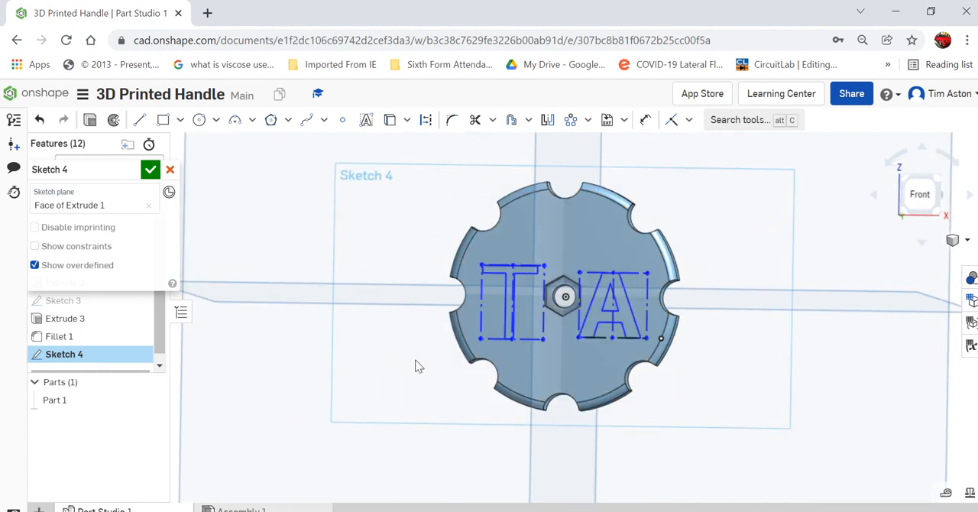
Replace the regular "T" beside the hexagonal pocket with a bold Open Sans "T" and finish the lettering sketch.
{"action": "left_click", "coordinate": [508, 274]}
{"action": "key", "text": "Delete"}
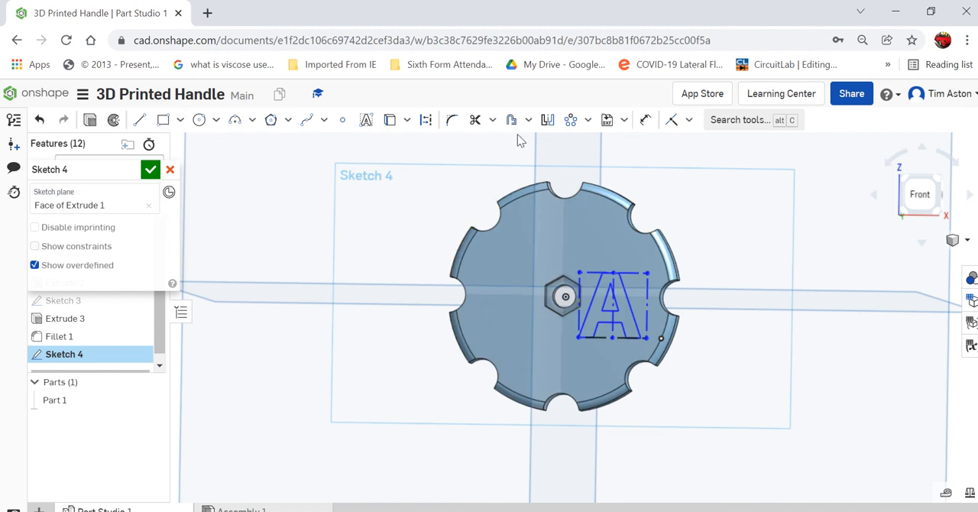
{"action": "left_click", "coordinate": [367, 120]}
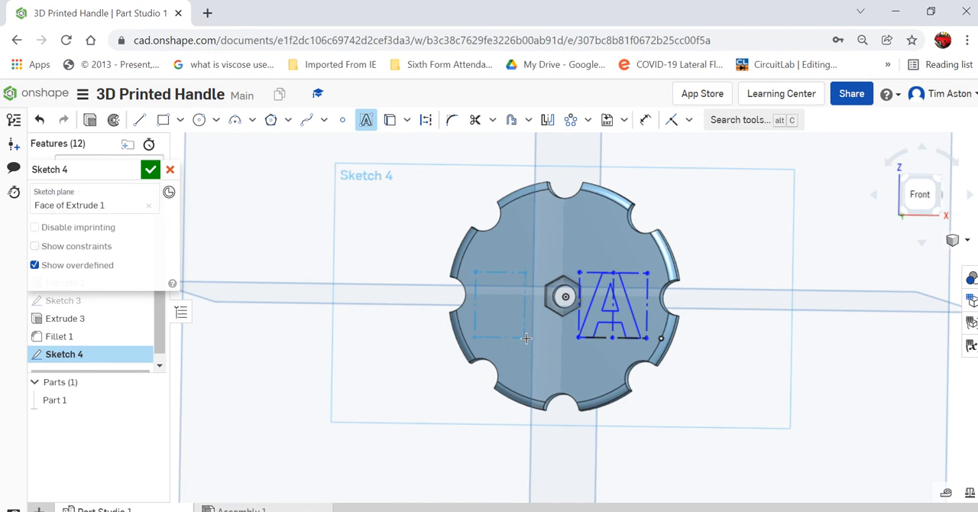
{"action": "left_click_drag", "start_coordinate": [539, 344], "coordinate": [540, 343]}
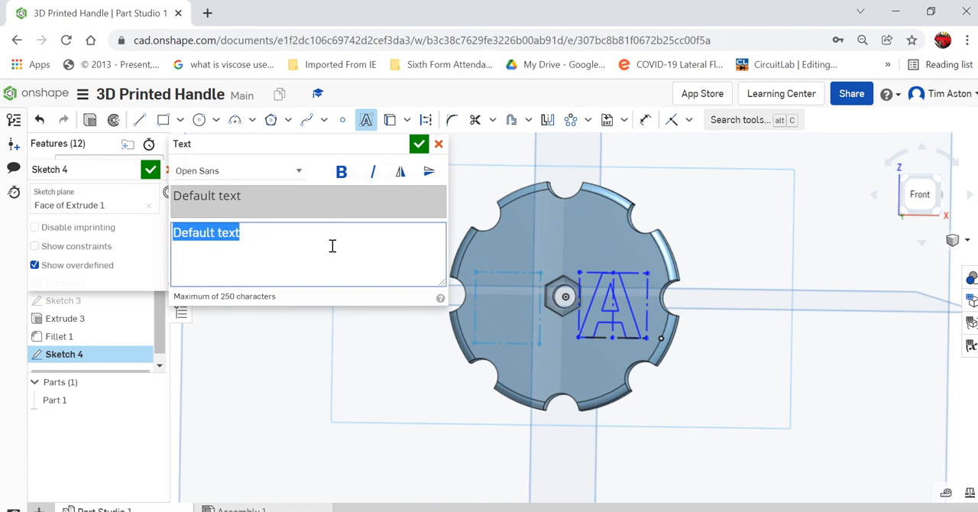
{"action": "left_click", "coordinate": [341, 172]}
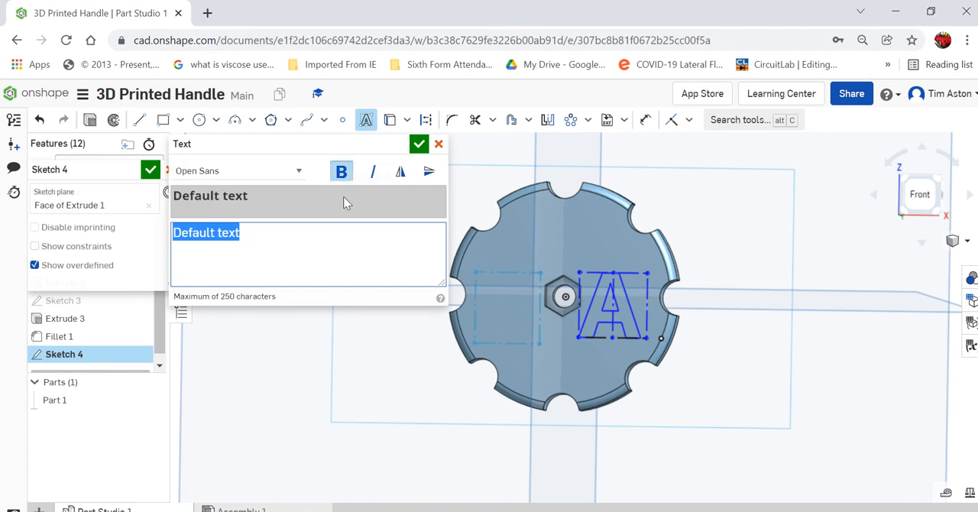
{"action": "type", "text": "T"}
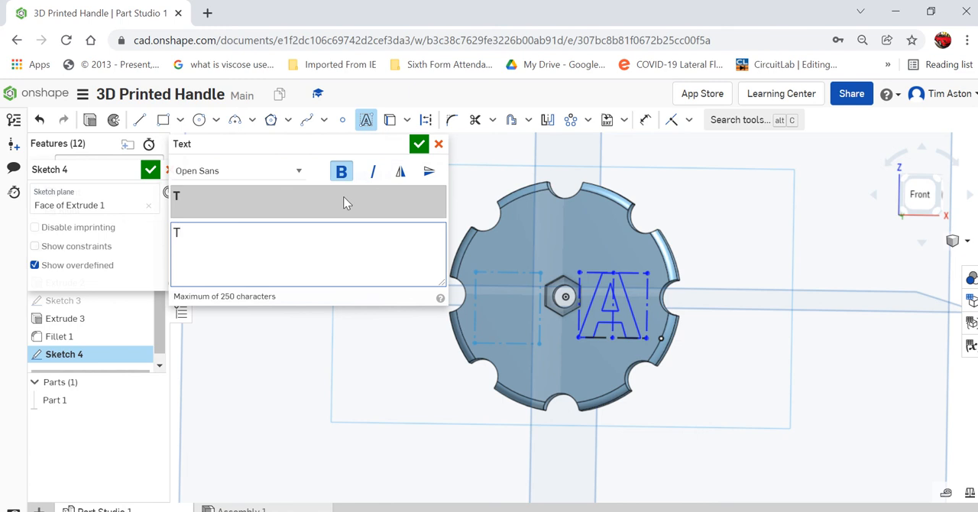
{"action": "left_click", "coordinate": [419, 144]}
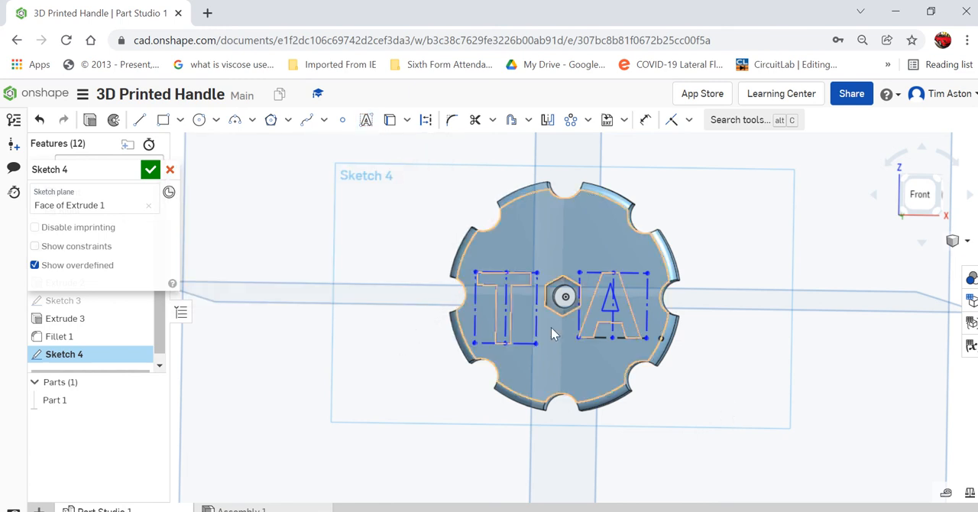
{"action": "left_click", "coordinate": [966, 240]}
{"action": "left_click", "coordinate": [881, 257]}
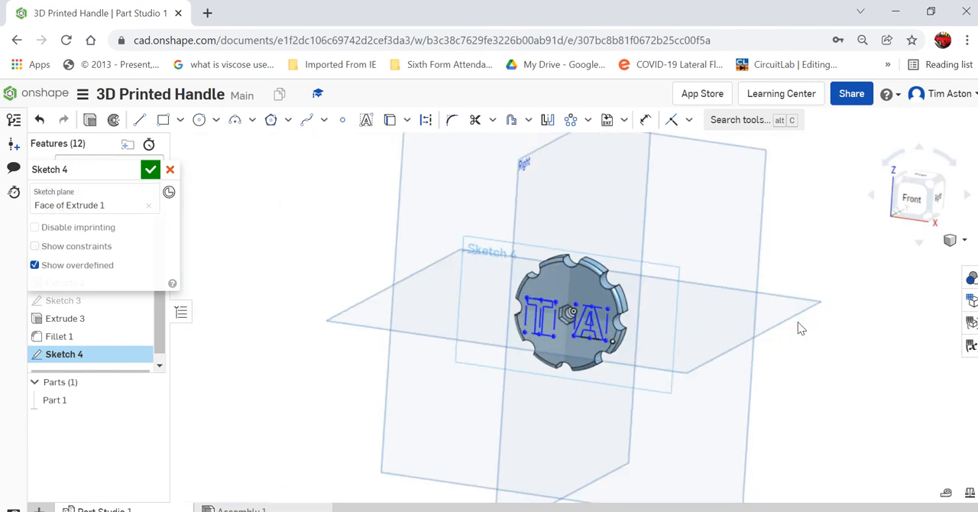
{"action": "scroll", "coordinate": [562, 351], "scroll_direction": "up", "scroll_amount": 5}
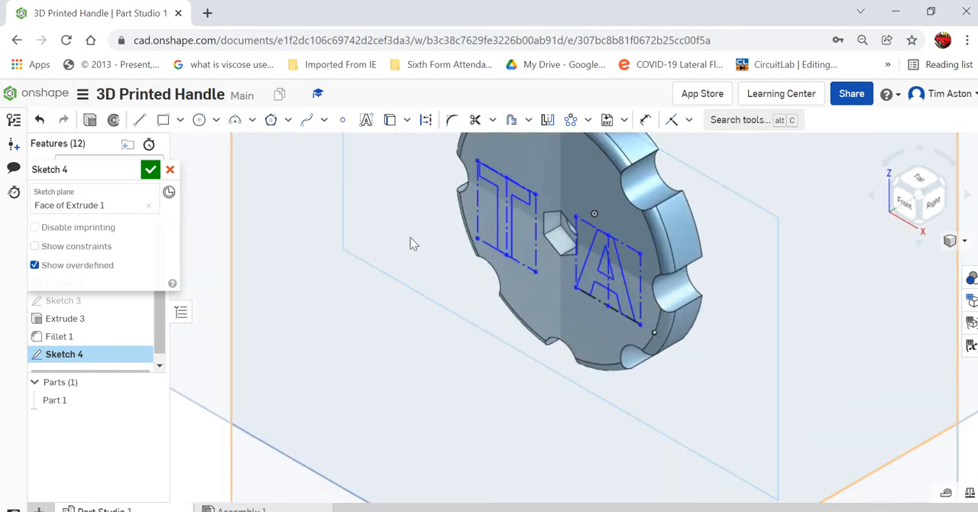
{"action": "left_click", "coordinate": [149, 169]}
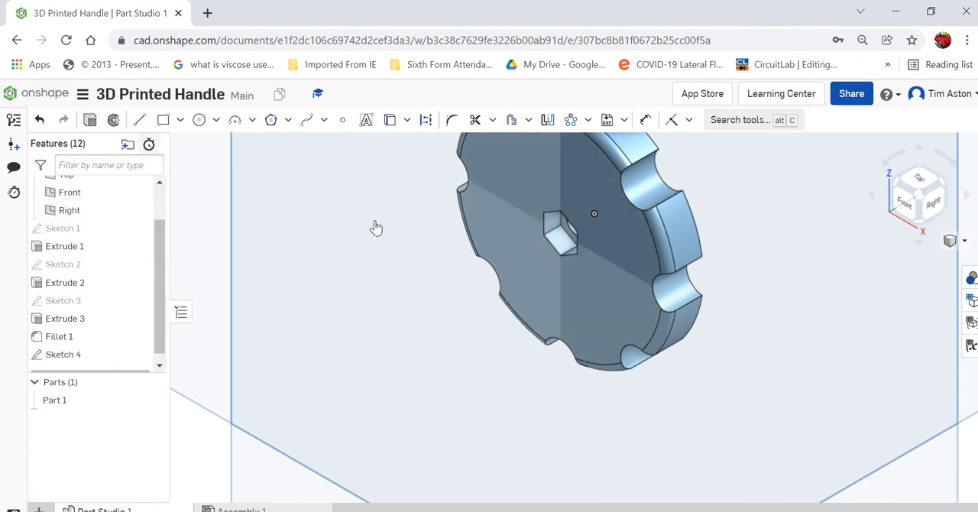
Extrude the "T" and "A" into the disc's front face as a blind Remove cut 1.5 mm deep.
{"action": "key", "text": "shift+e"}
{"action": "left_click", "coordinate": [502, 215]}
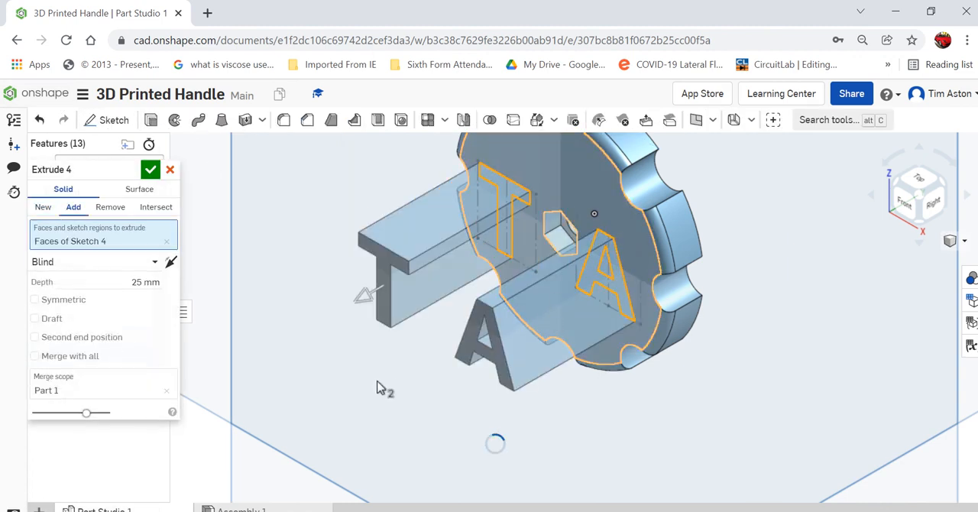
{"action": "left_click", "coordinate": [367, 295]}
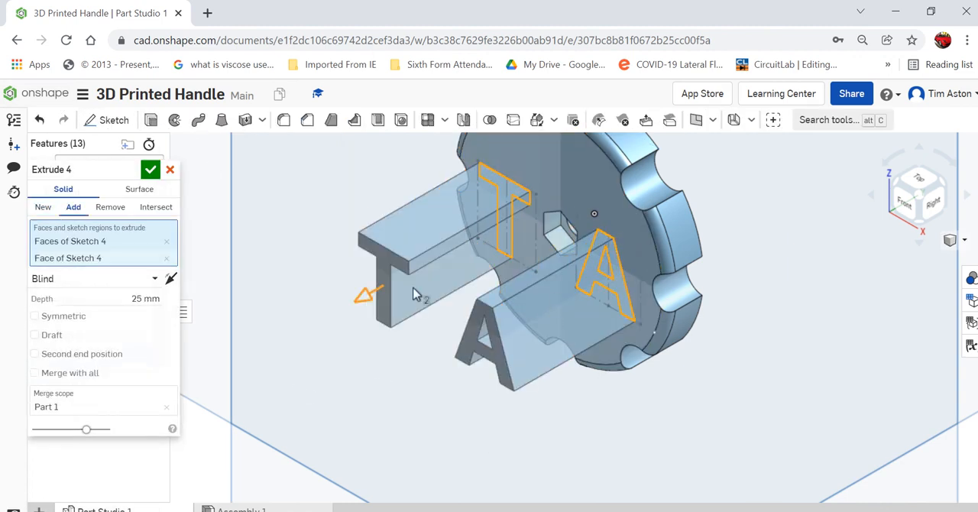
{"action": "right_click", "coordinate": [595, 219]}
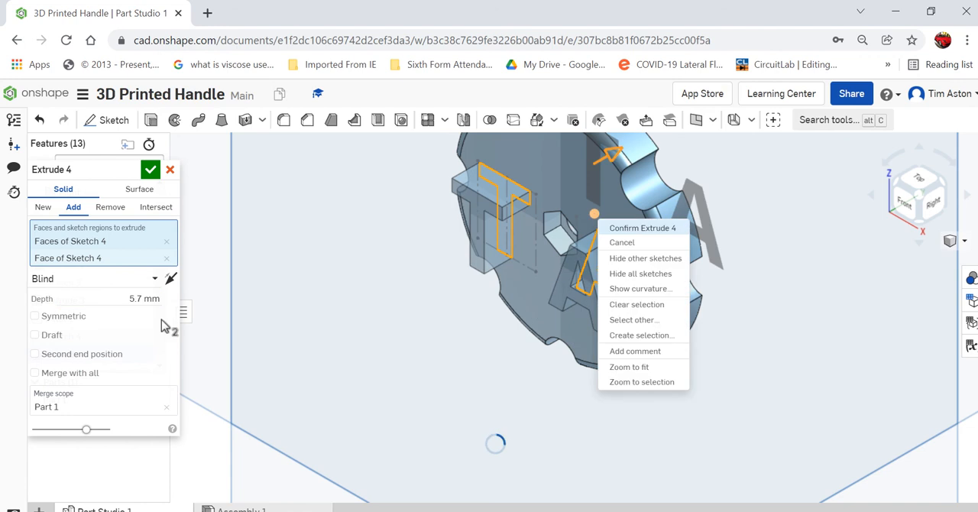
{"action": "left_click", "coordinate": [109, 208]}
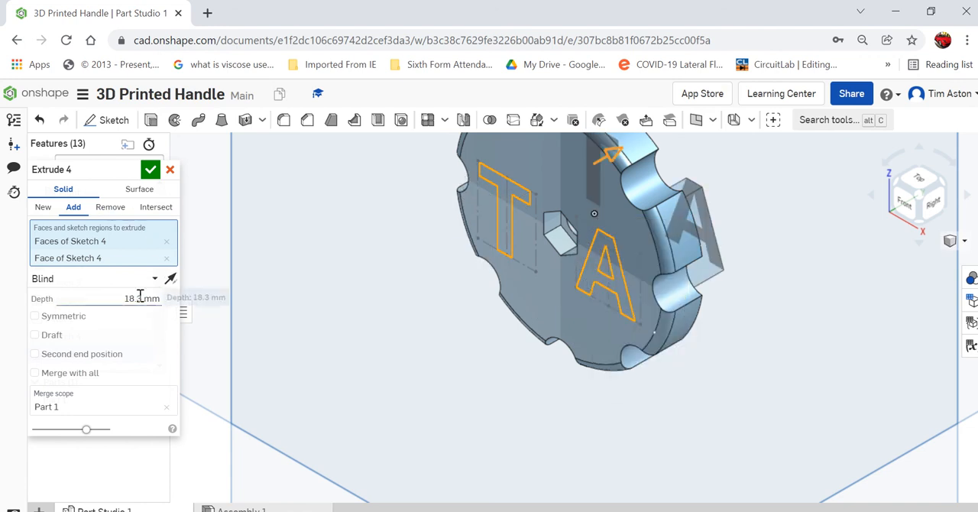
{"action": "left_click", "coordinate": [140, 299]}
{"action": "left_click", "coordinate": [106, 208]}
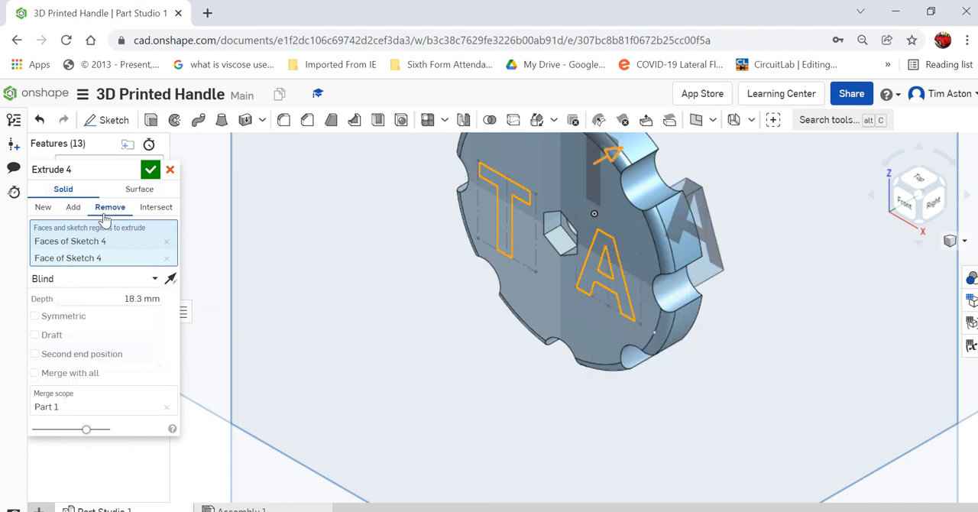
{"action": "left_click", "coordinate": [130, 298]}
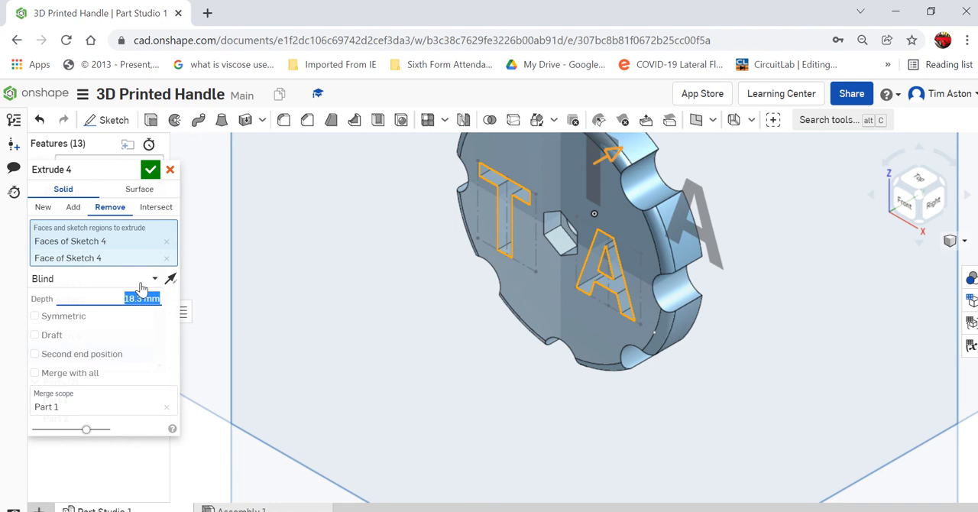
{"action": "type", "text": "1.5"}
{"action": "key", "text": "Return"}
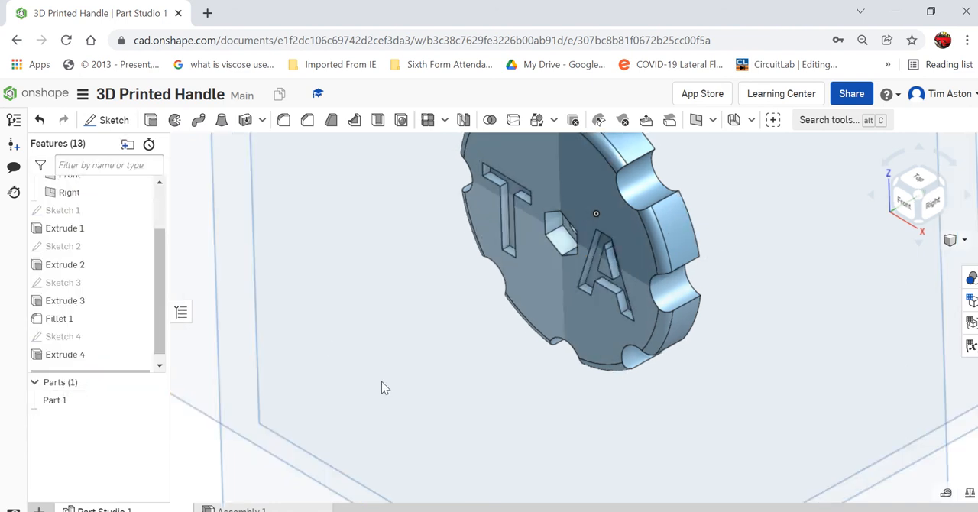
{"action": "right_click", "coordinate": [383, 384]}
{"action": "left_click", "coordinate": [435, 376]}
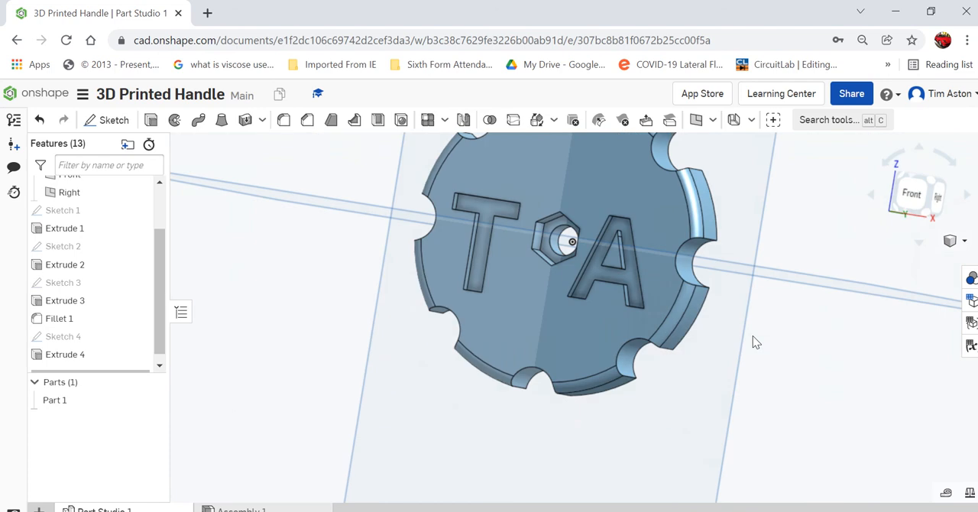
{"action": "right_click_drag", "start_coordinate": [771, 356], "coordinate": [779, 383]}
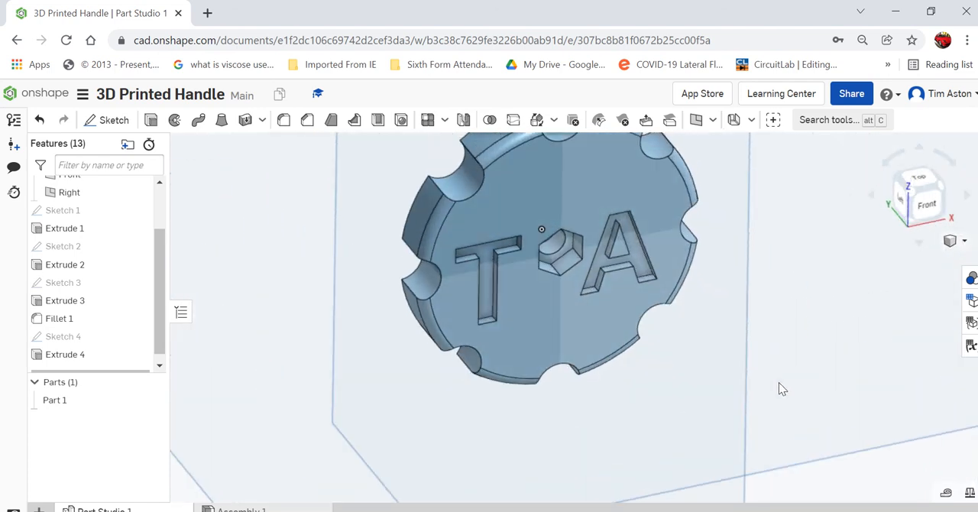
{"action": "scroll", "coordinate": [572, 481], "scroll_direction": "down", "scroll_amount": 3}
{"action": "right_click_drag", "start_coordinate": [575, 487], "coordinate": [749, 392]}
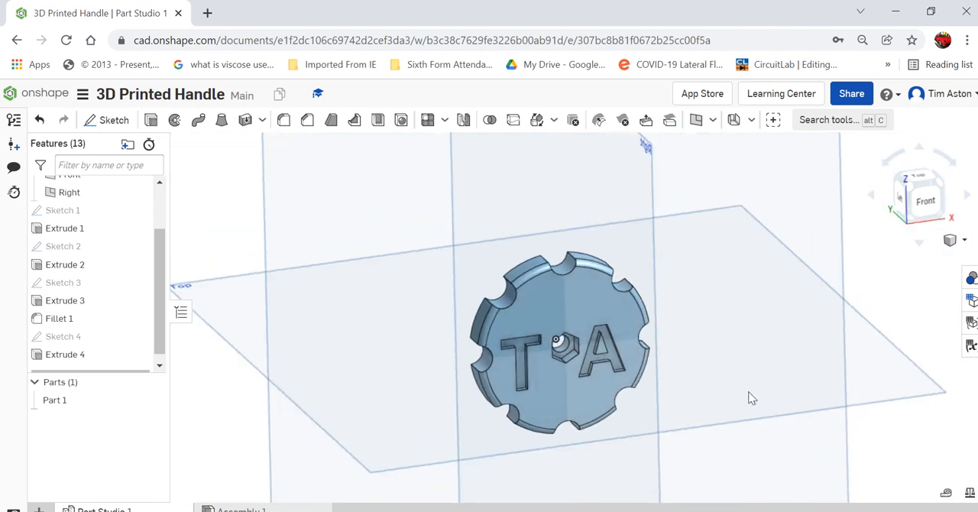
{"action": "mouse_move", "coordinate": [381, 6]}
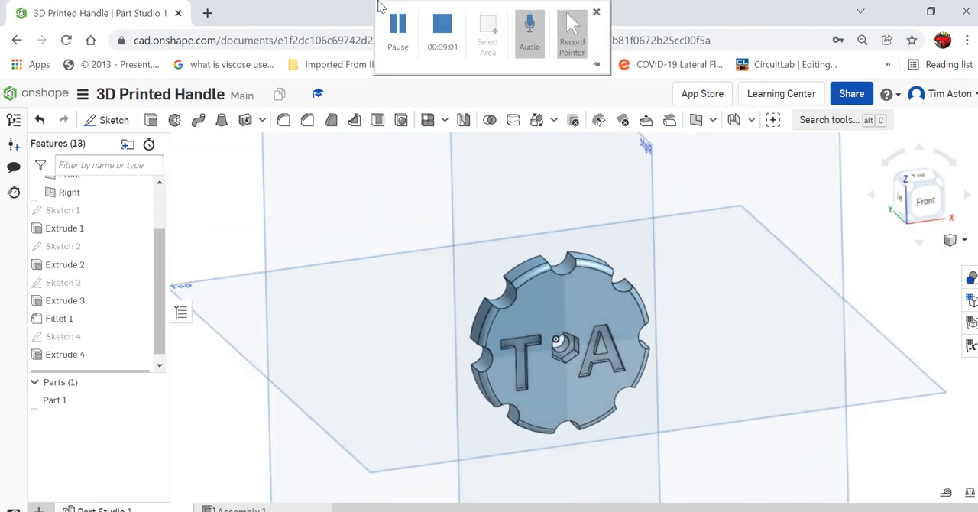